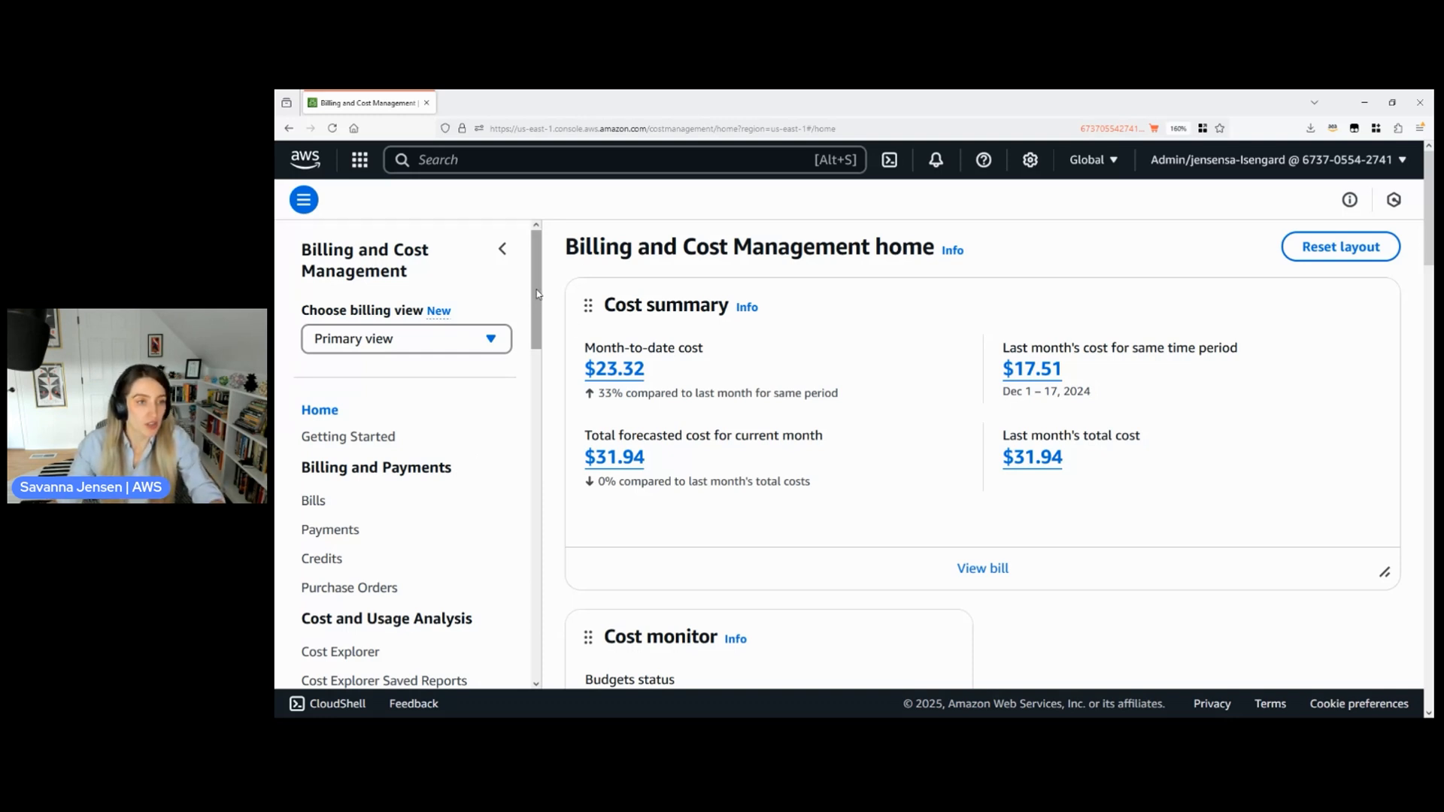
Open the Cost Explorer settings in the Cost Management Preferences
drag(538, 287, 569, 608)
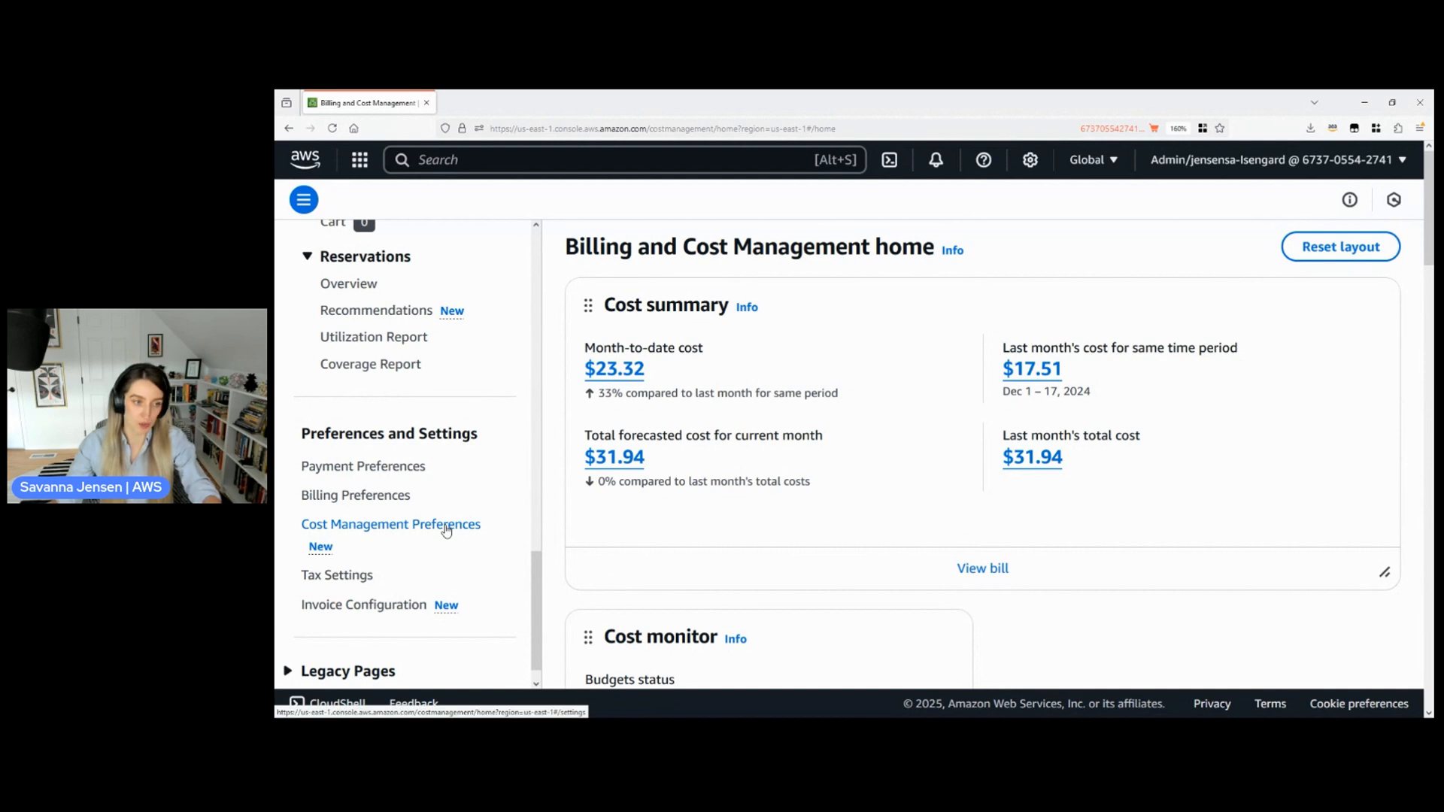
click(446, 526)
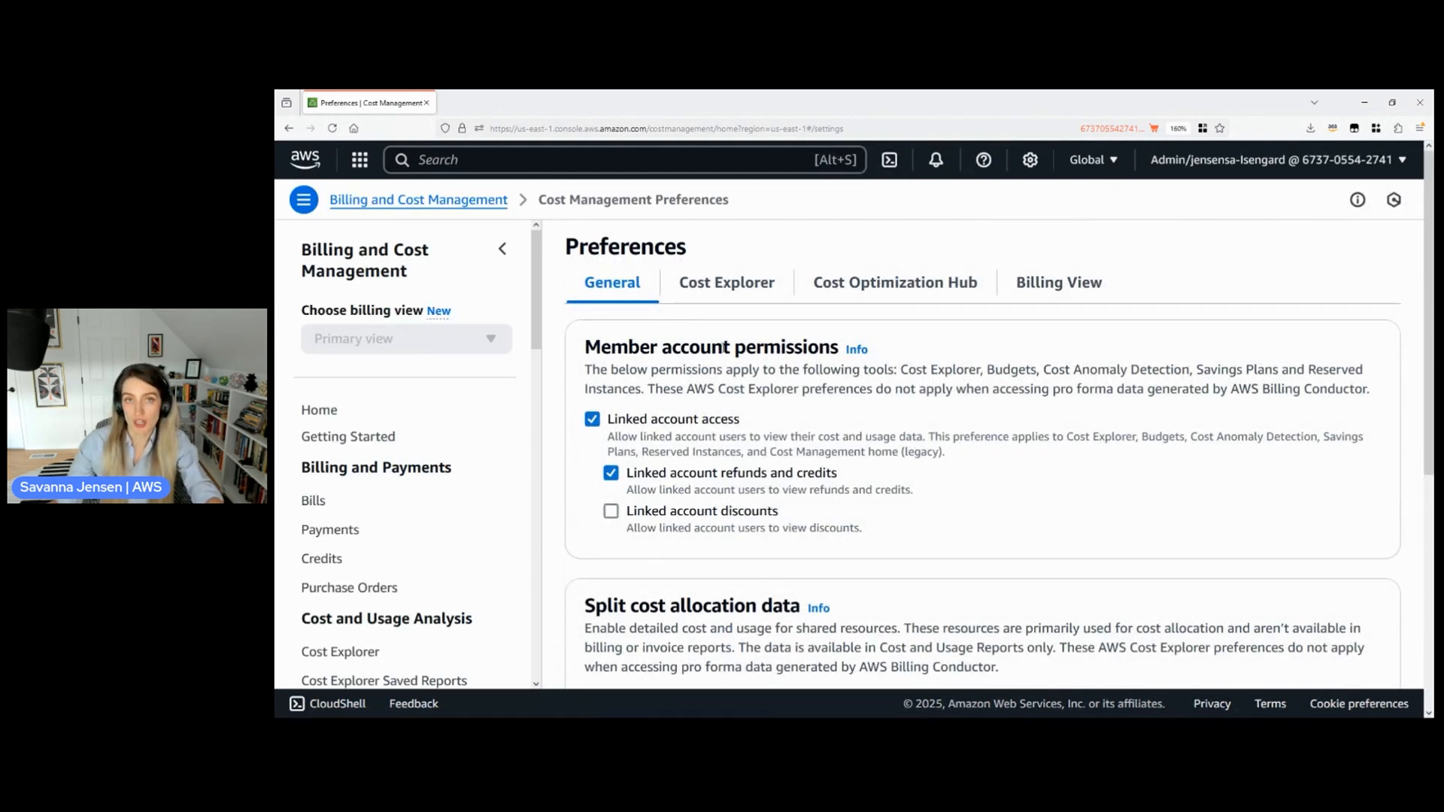
click(733, 291)
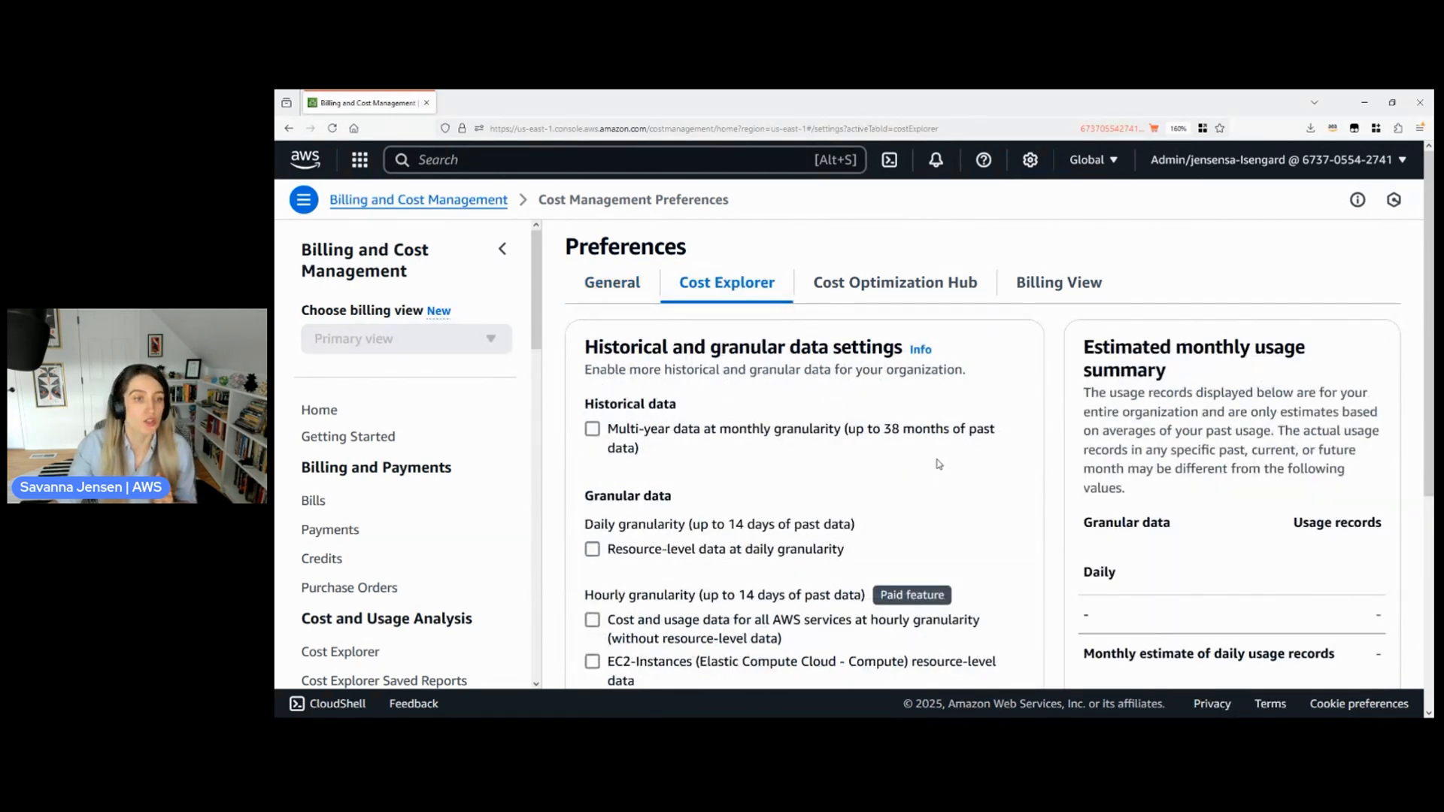
Enable multi-year historical data at monthly granularity for Cost Explorer, then save the preferences and confirm the changes
click(593, 430)
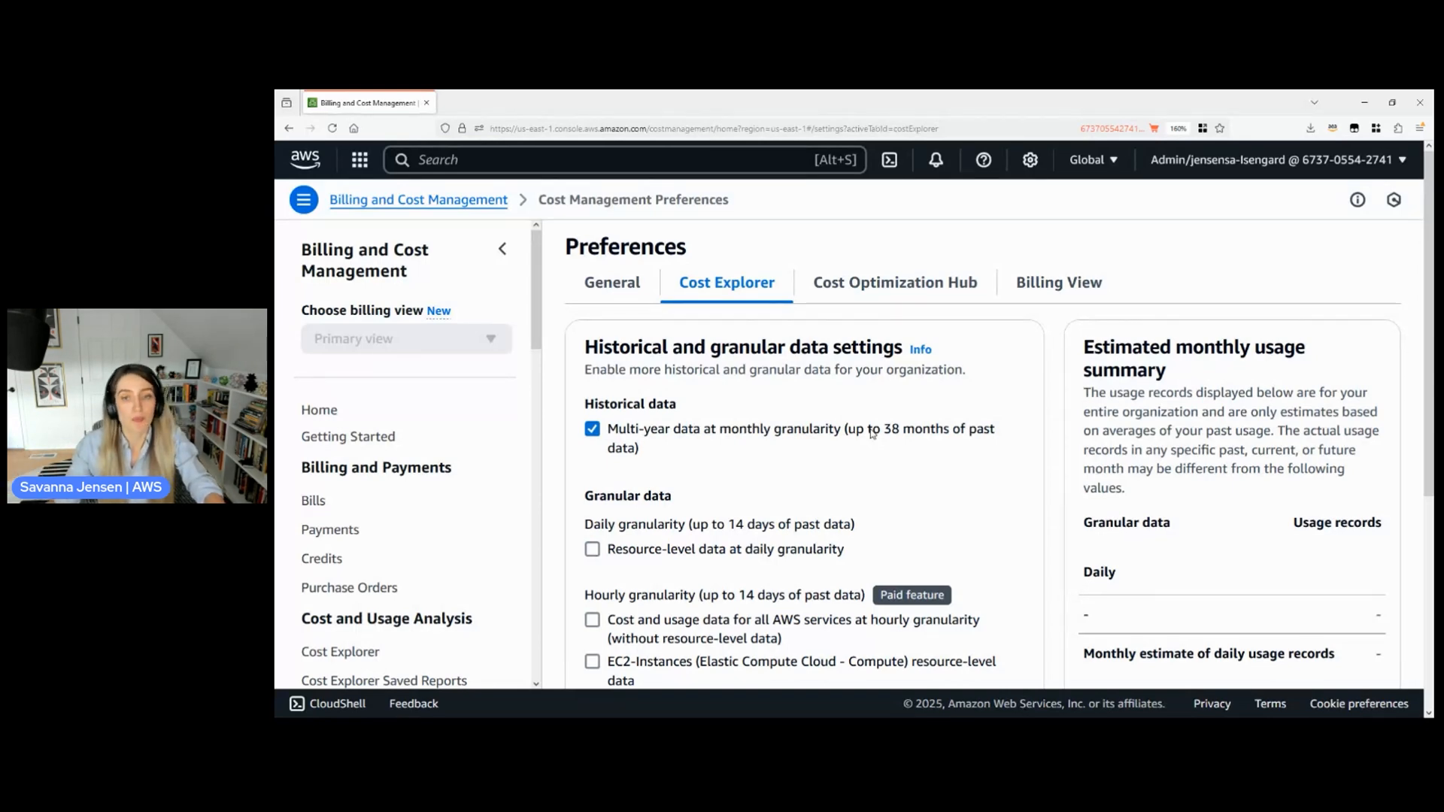
scroll(1090, 464, down, 1)
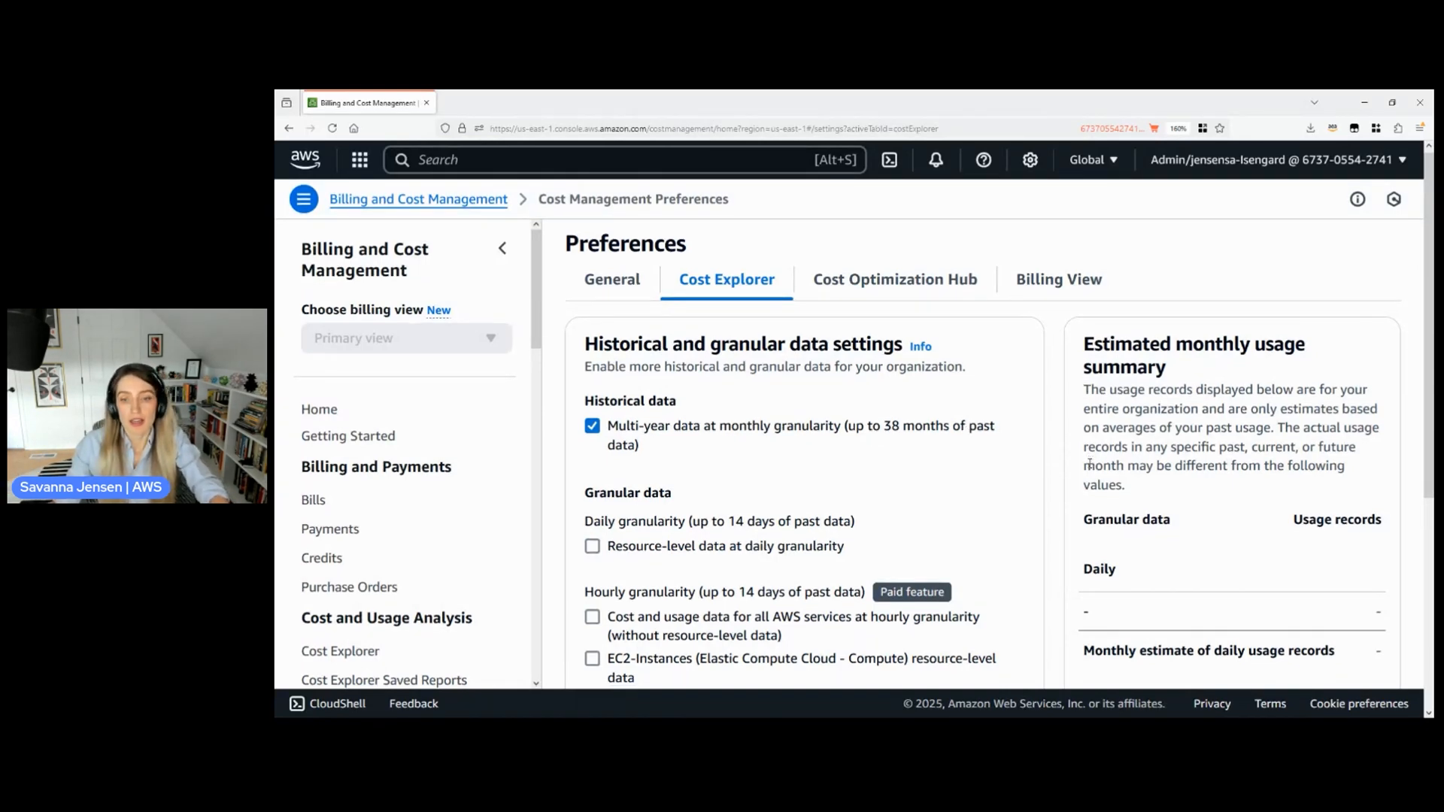
scroll(1089, 465, down, 3)
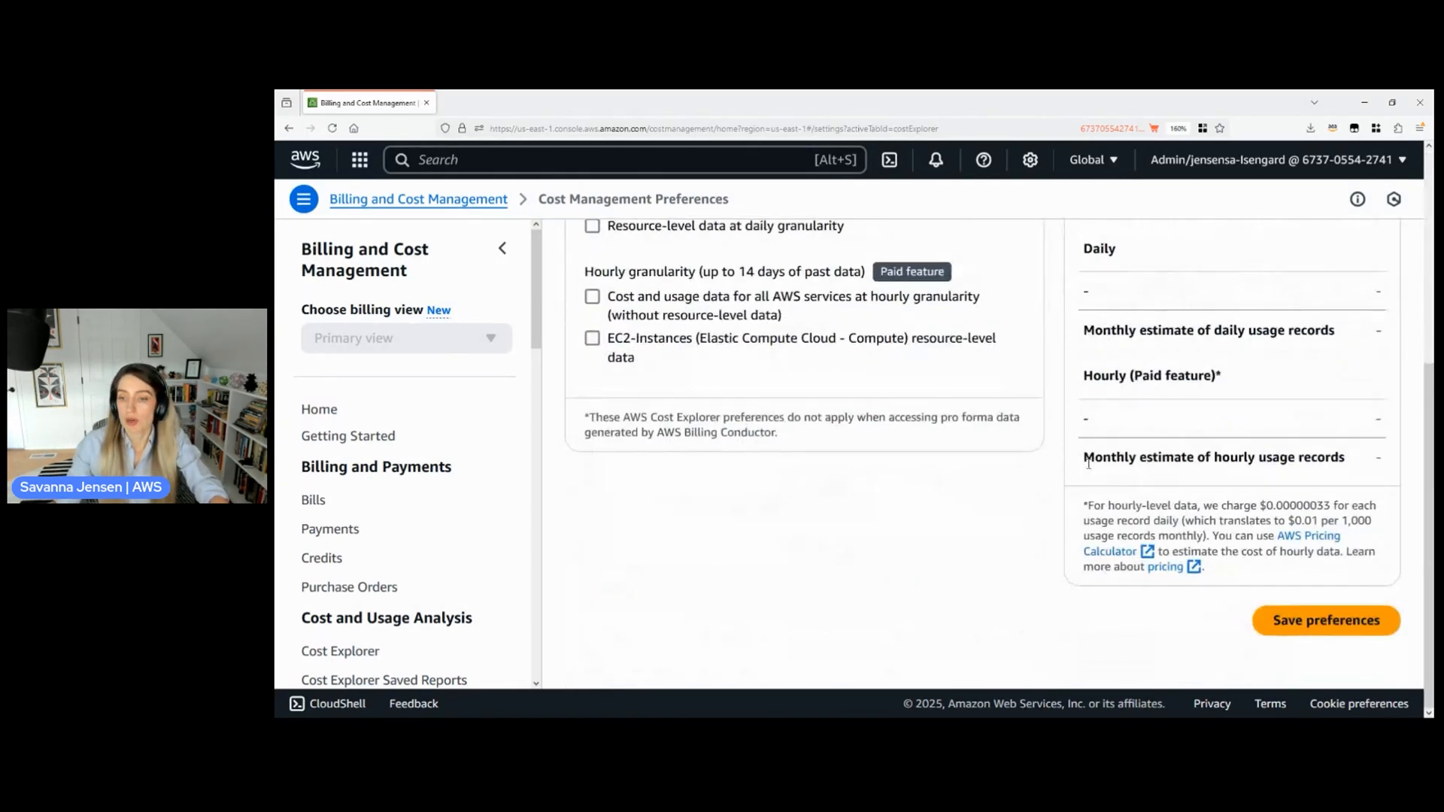
click(1343, 632)
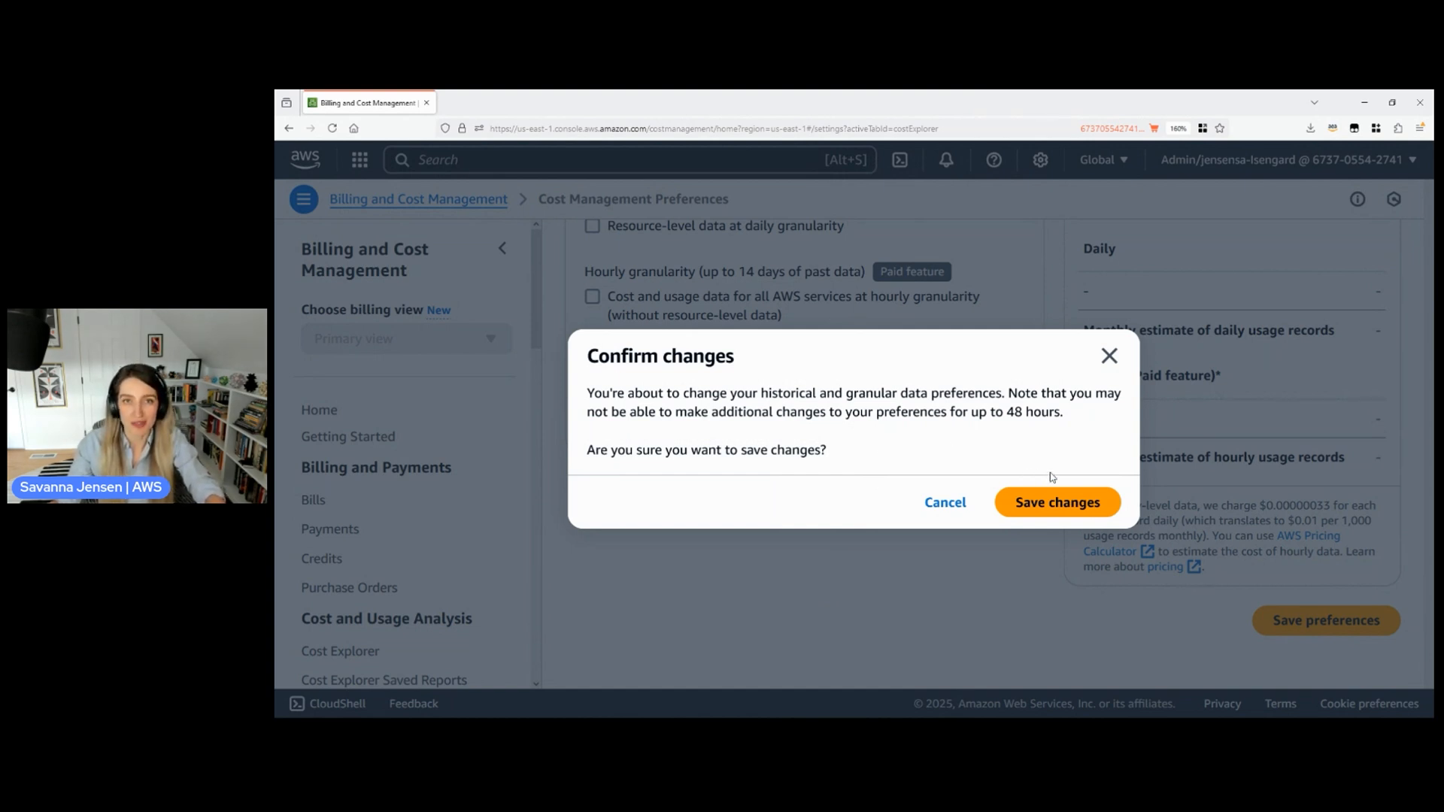
click(1076, 504)
Review the status of the historical and granular data settings and the estimated monthly usage summary for Cost Explorer
scroll(1075, 530, up, 3)
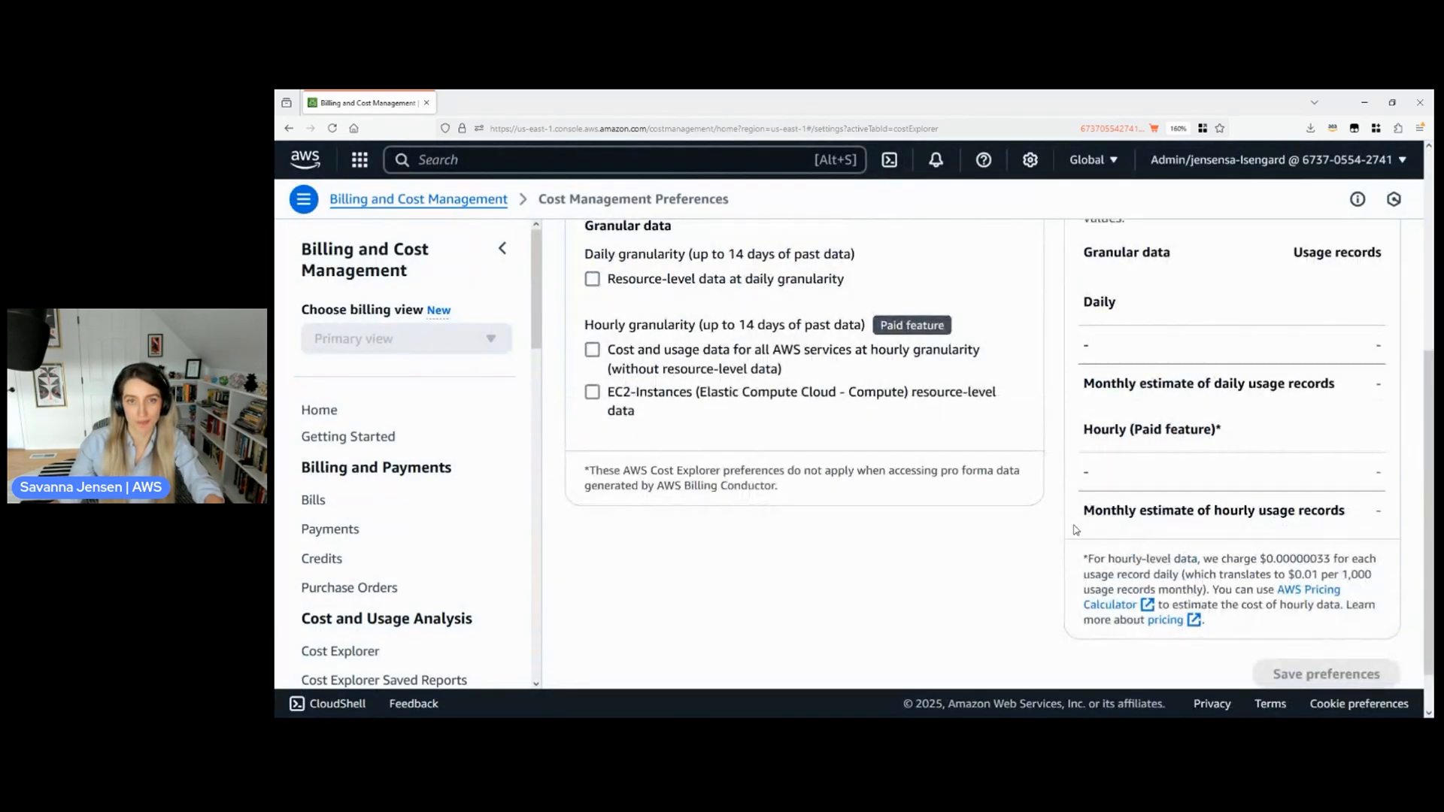
scroll(1198, 560, up, 3)
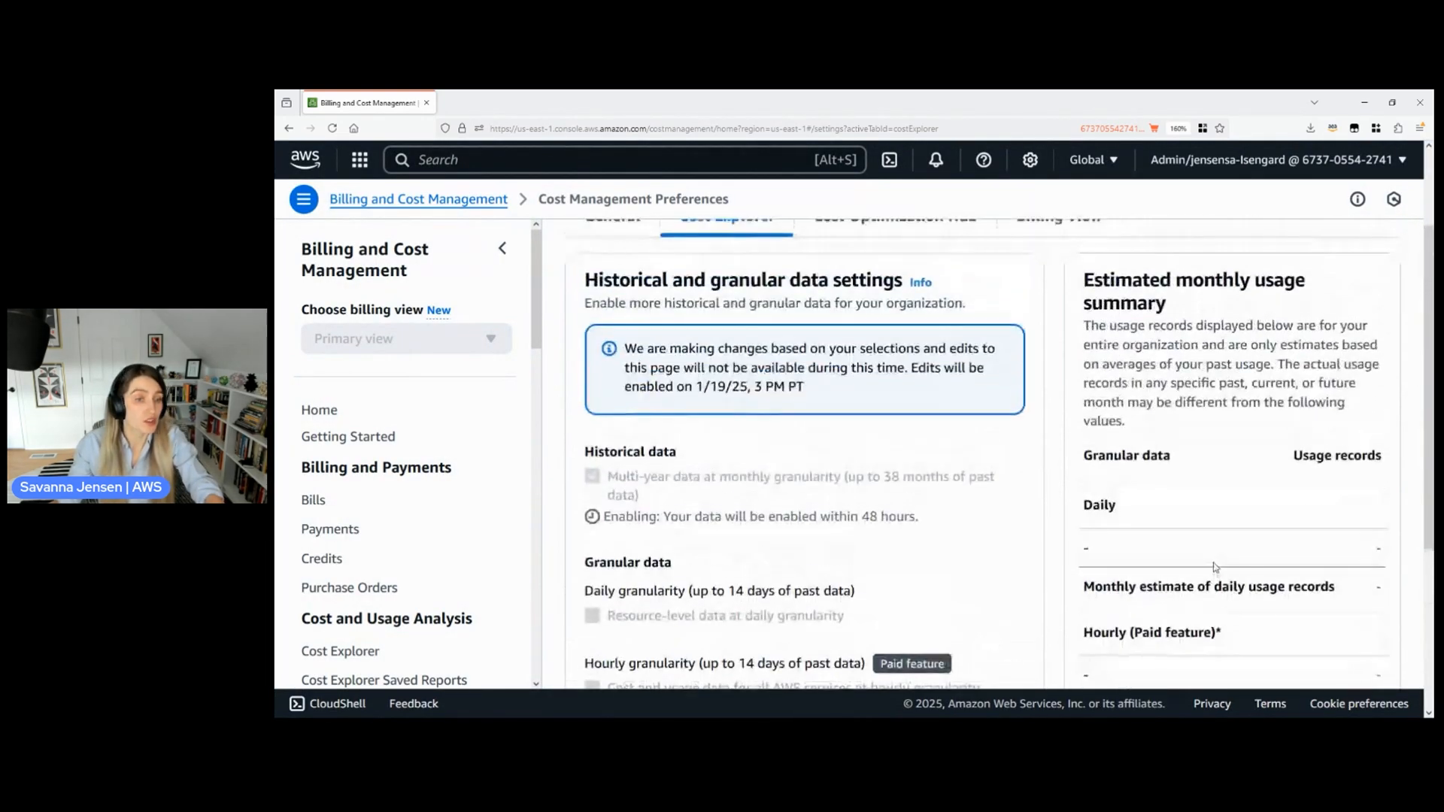
scroll(1225, 561, down, 1)
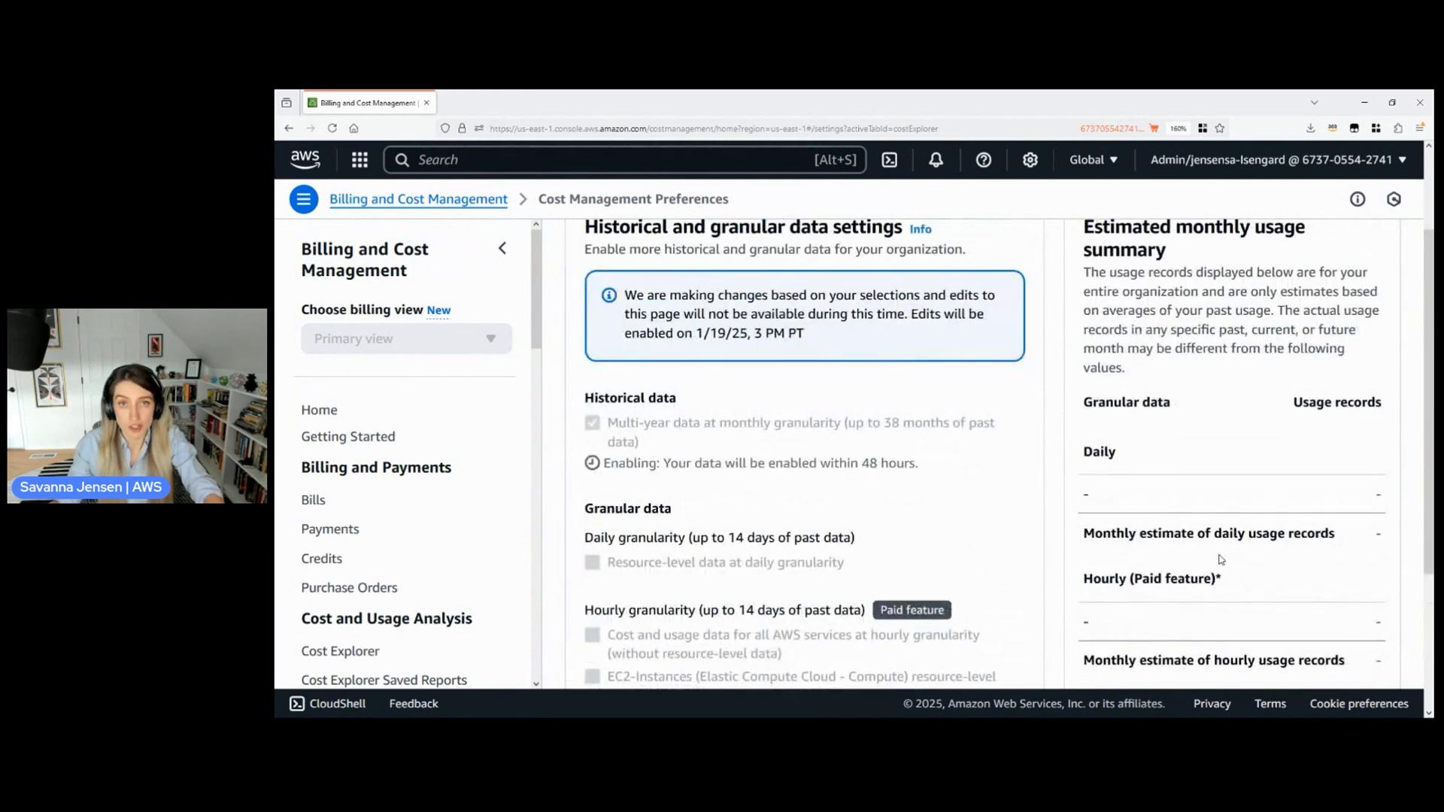
scroll(970, 598, down, 1)
scroll(969, 598, down, 1)
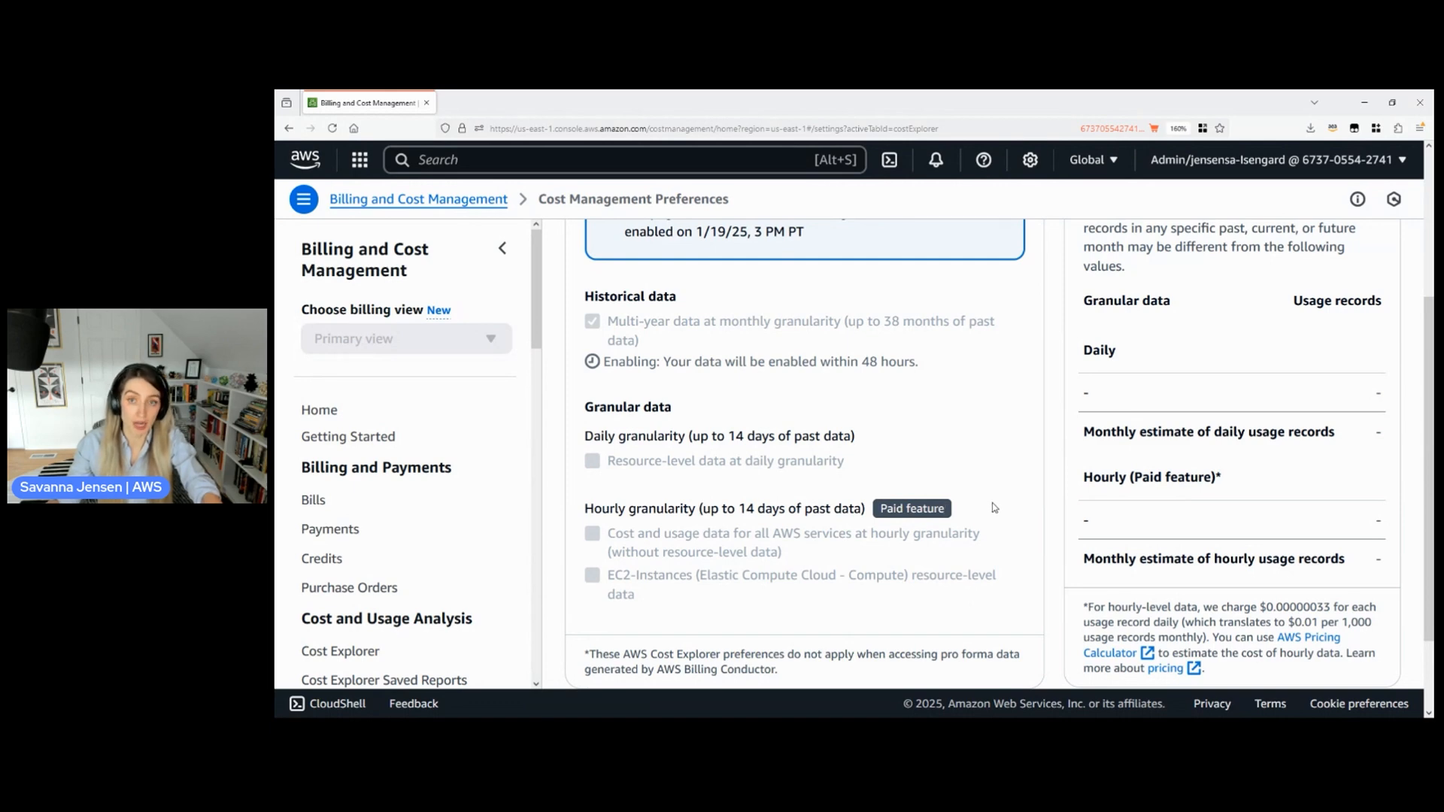
scroll(1315, 588, up, 1)
scroll(1315, 588, up, 3)
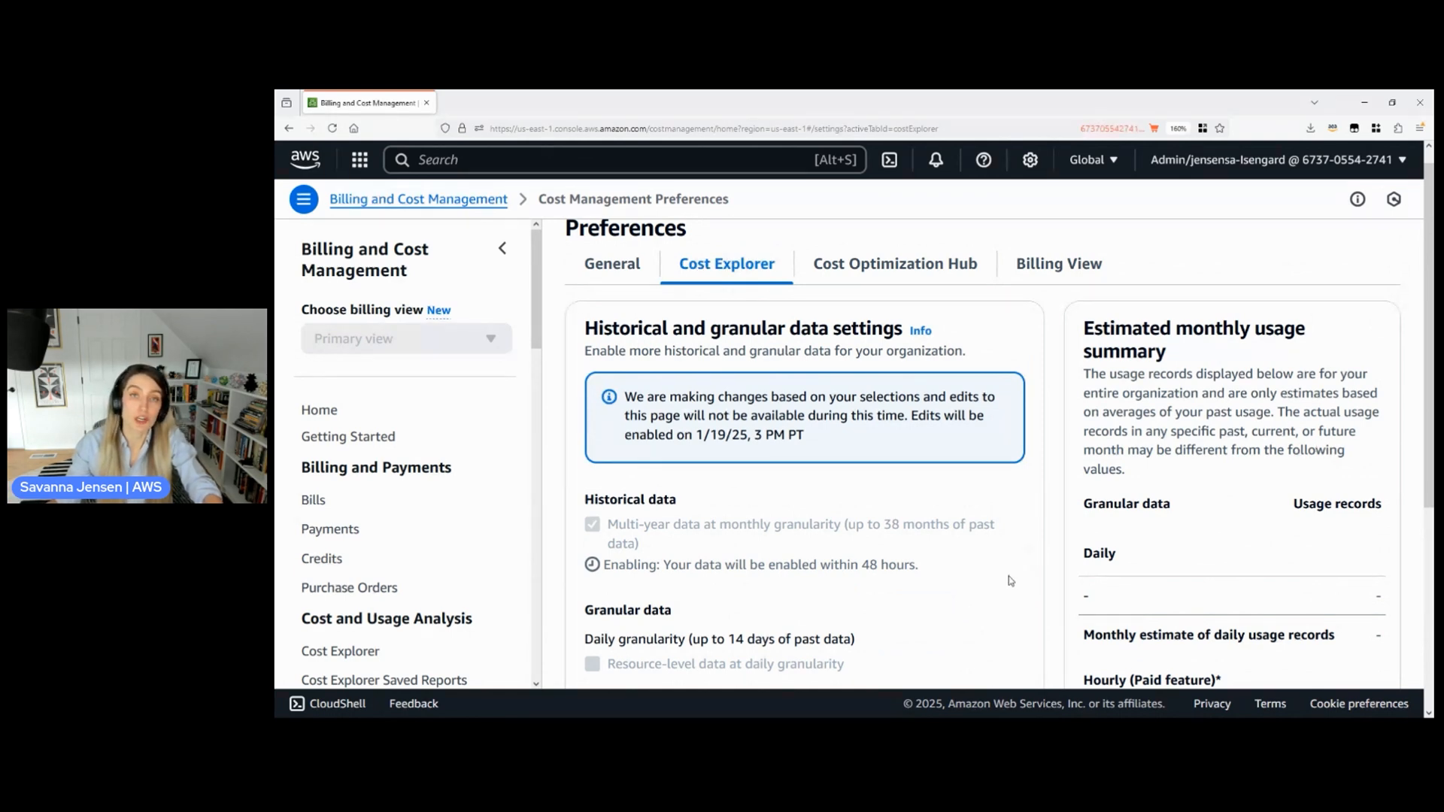
scroll(1009, 581, down, 1)
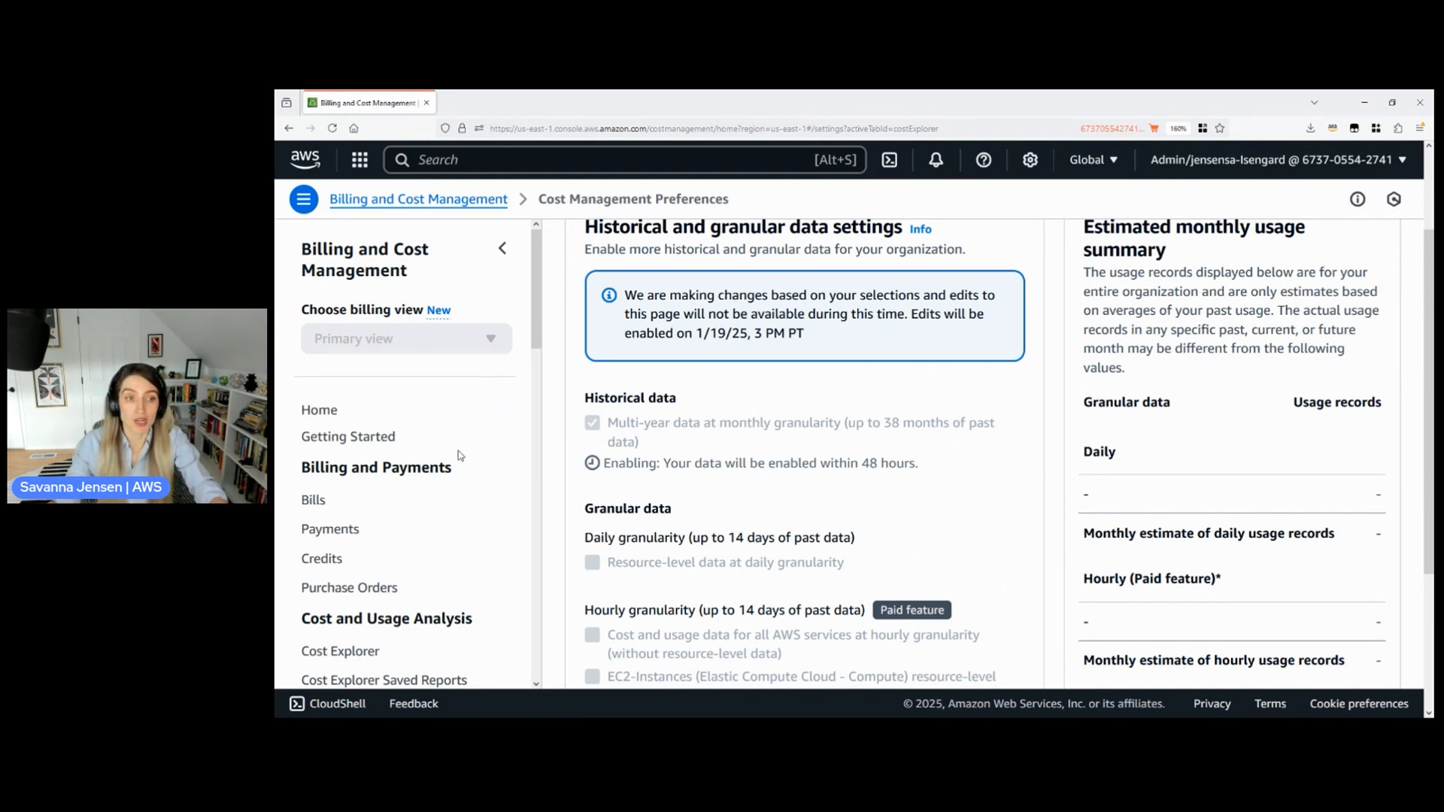
Open the Cost Optimization Hub page under Savings and Commitments
scroll(495, 446, down, 2)
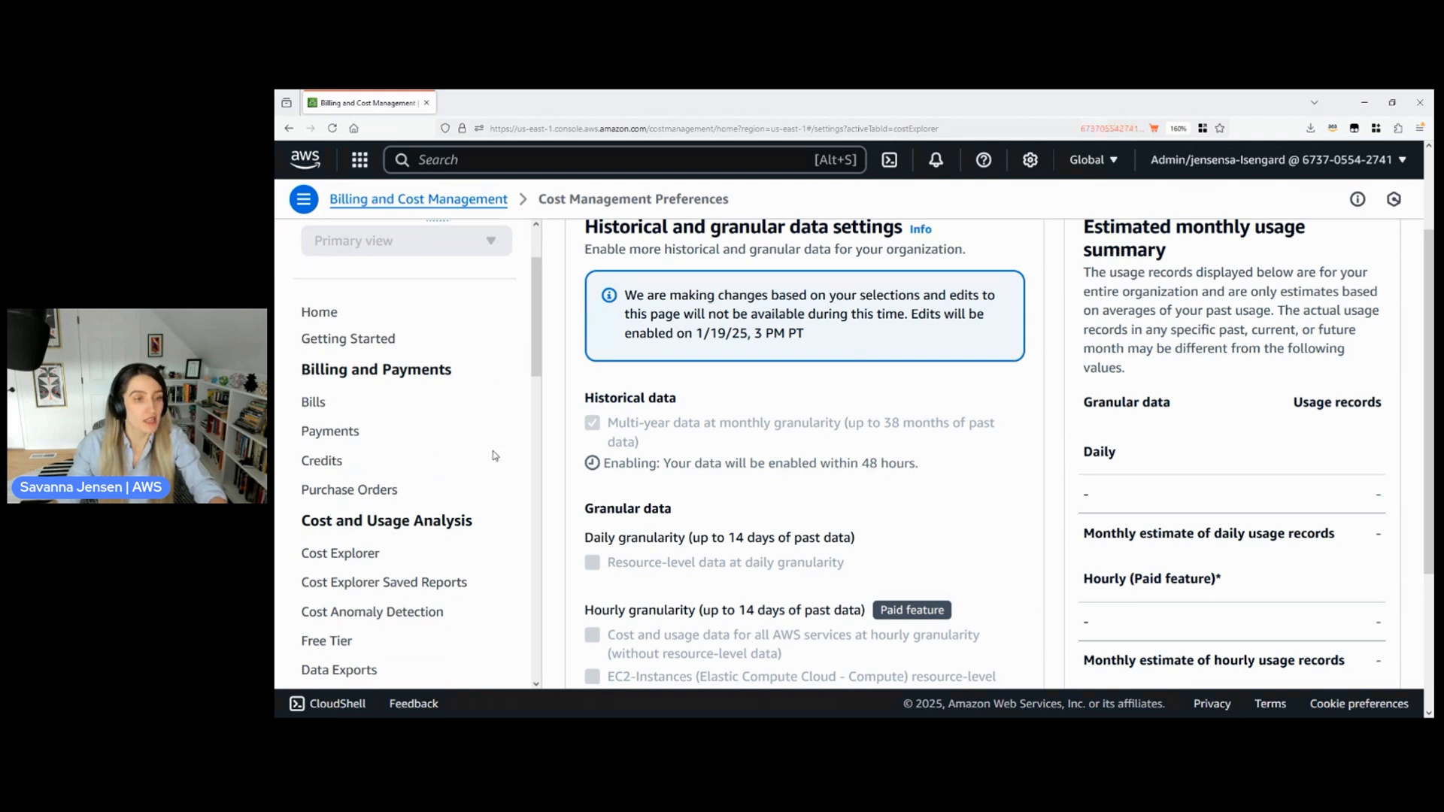
scroll(495, 456, down, 5)
scroll(486, 488, down, 1)
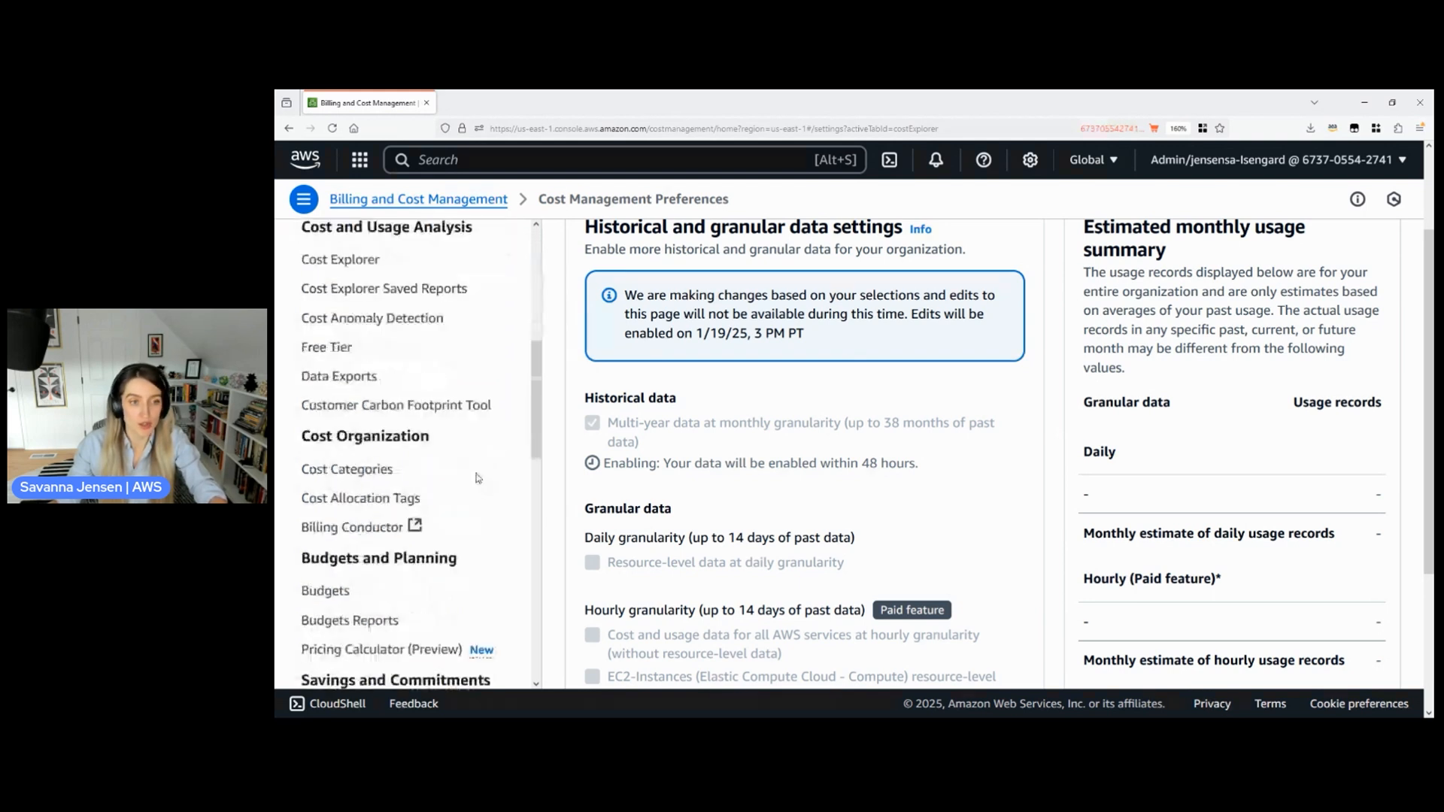
drag(539, 399, 538, 460)
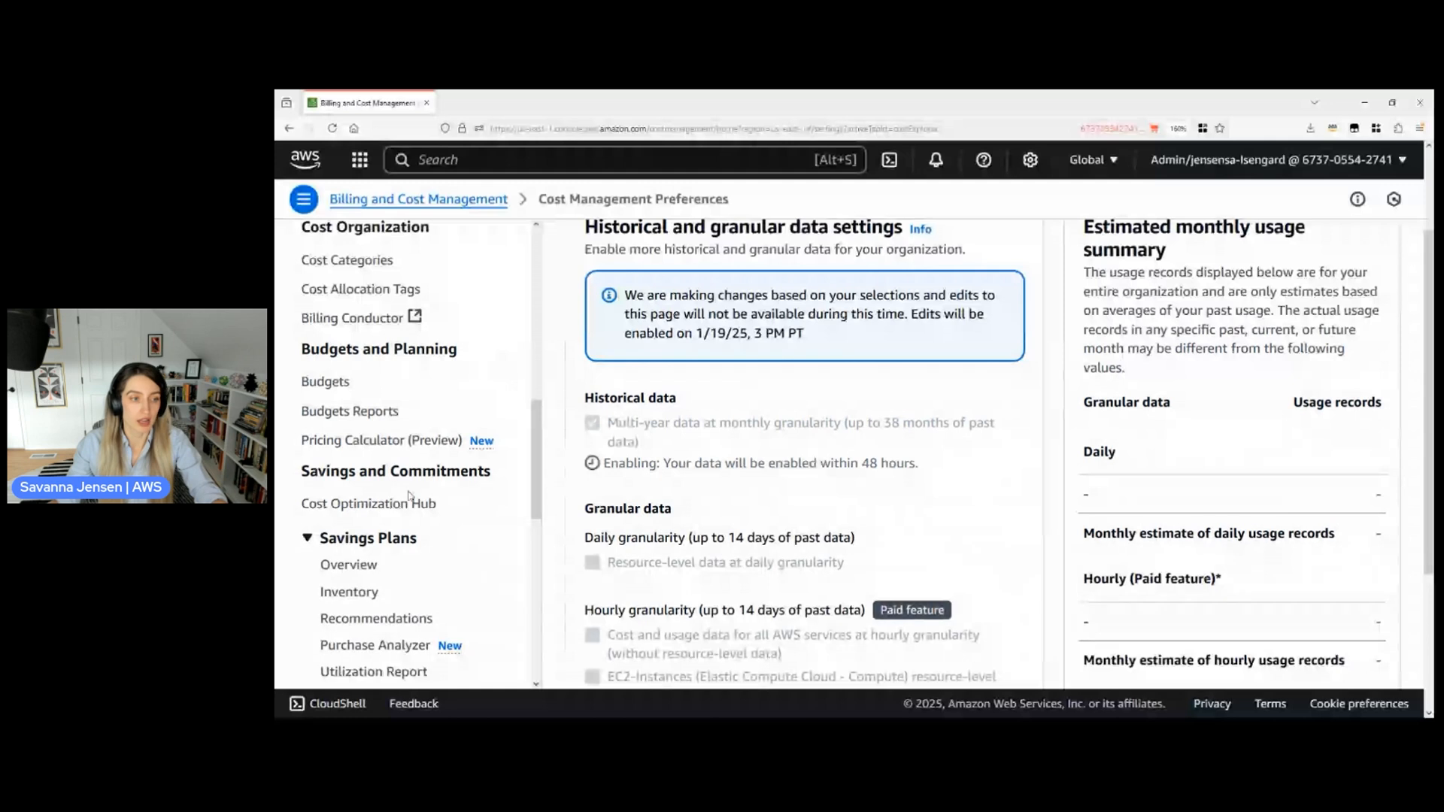
click(373, 510)
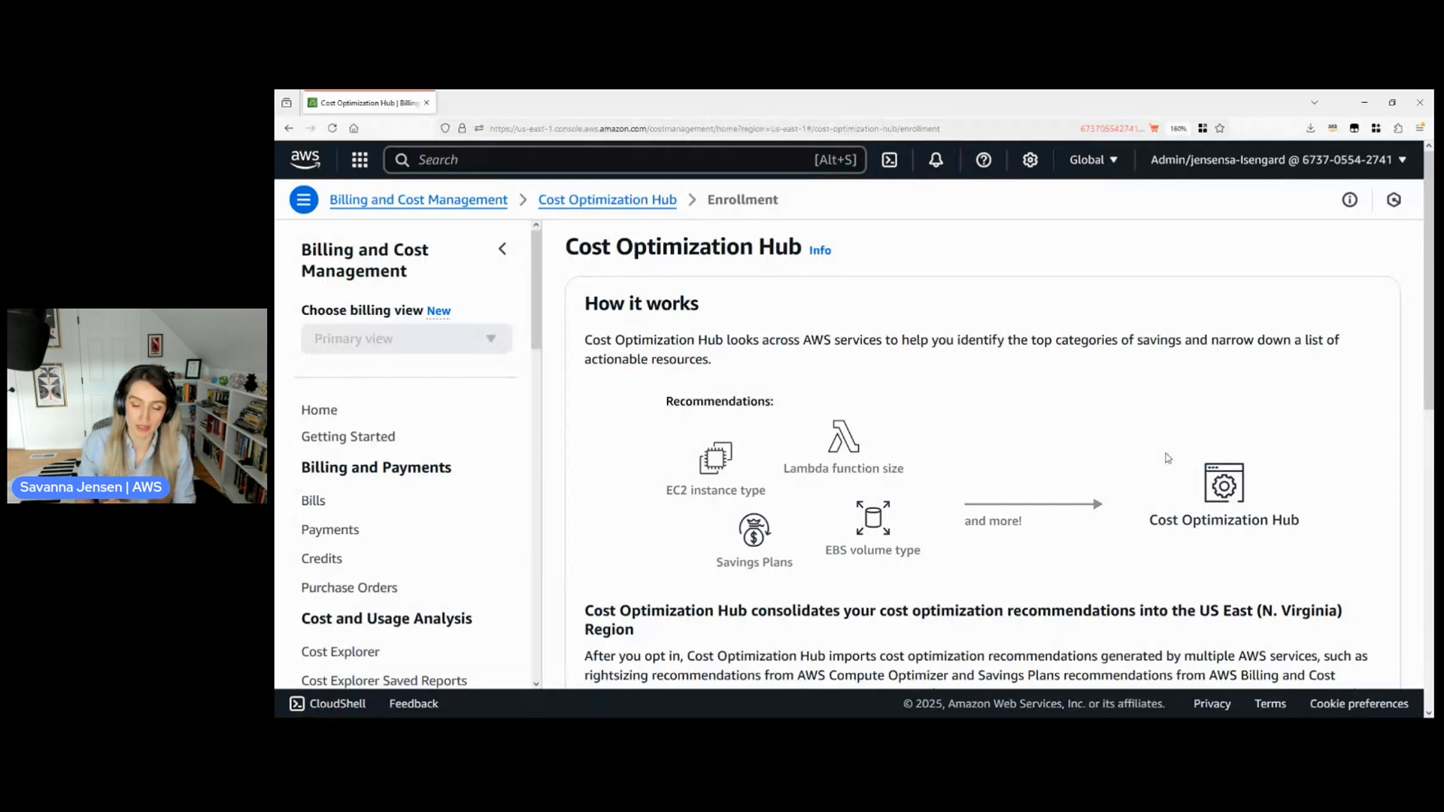
Enable Cost Optimization Hub for this account and all member accounts
scroll(1170, 546, down, 4)
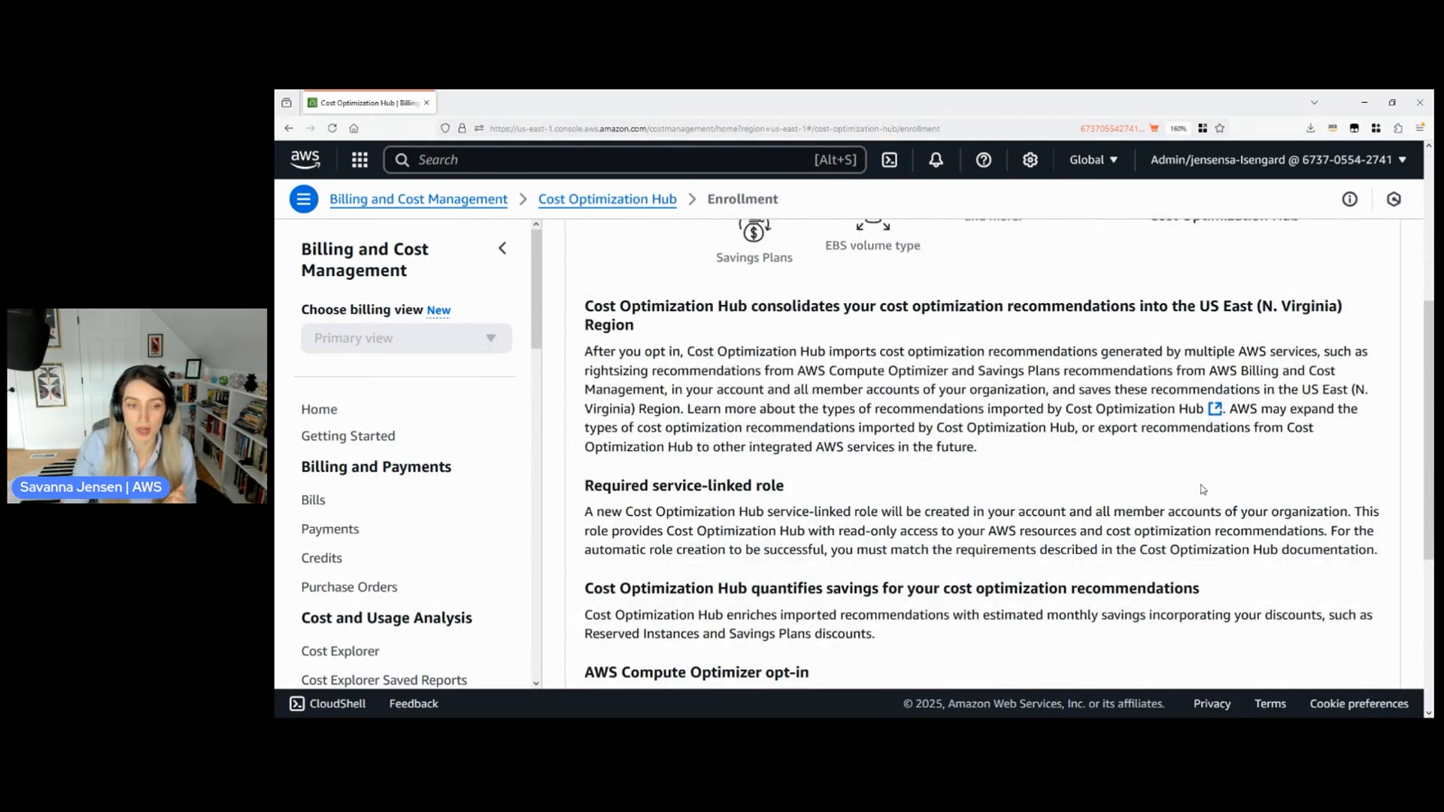
scroll(1227, 519, down, 4)
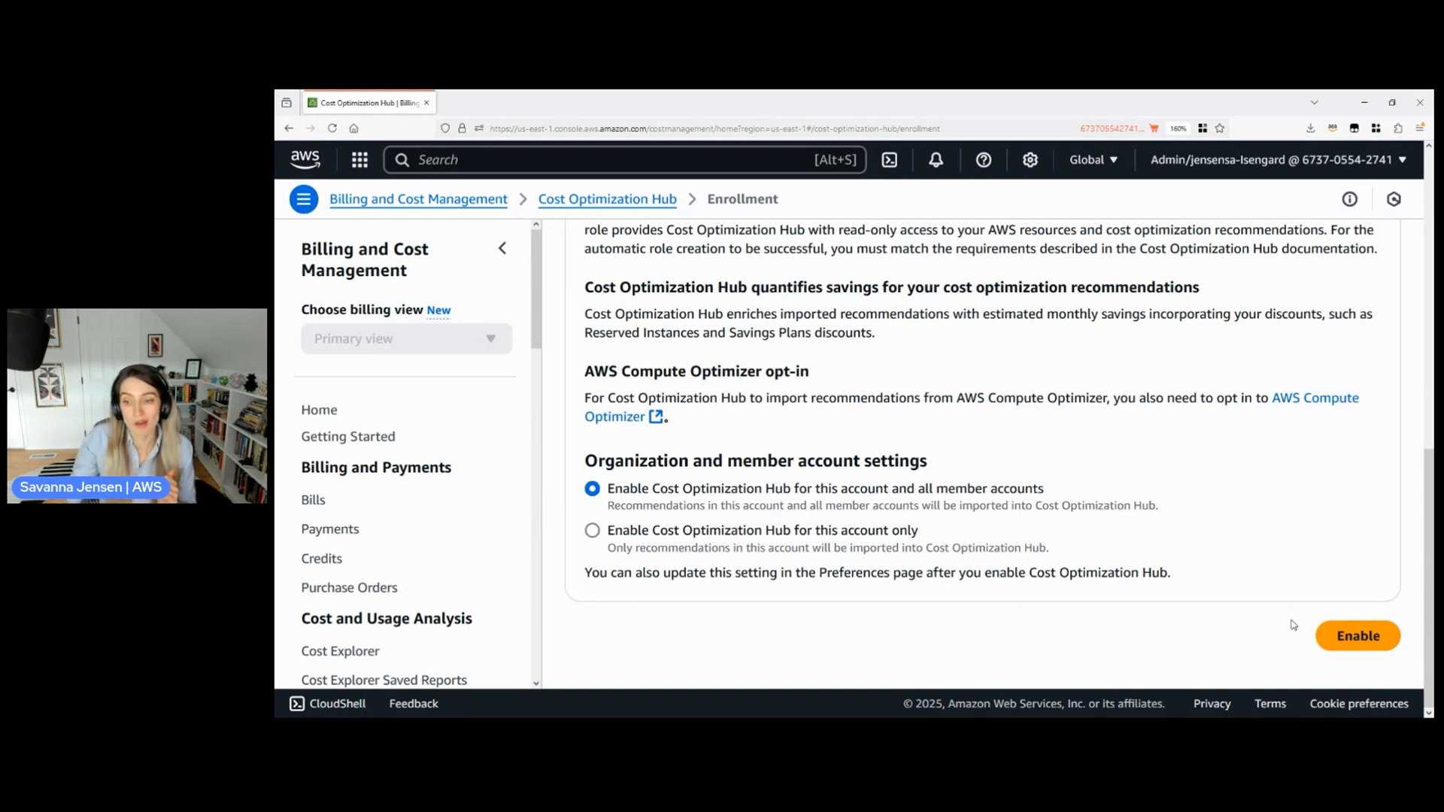
click(1357, 637)
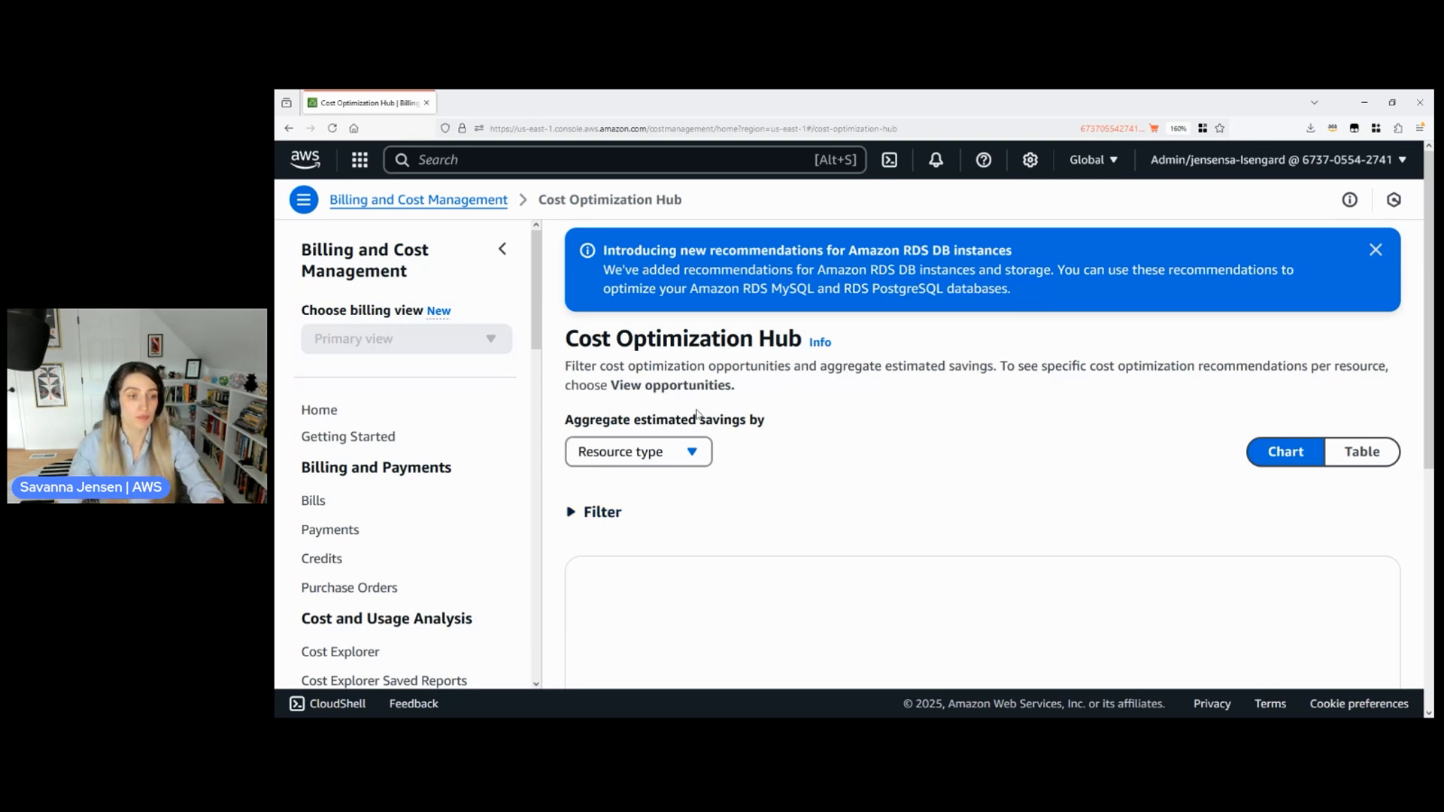
Open the Cost Optimization Hub settings in Cost Management Preferences and review the member account and savings estimation options
scroll(541, 346, down, 1)
drag(542, 346, 561, 660)
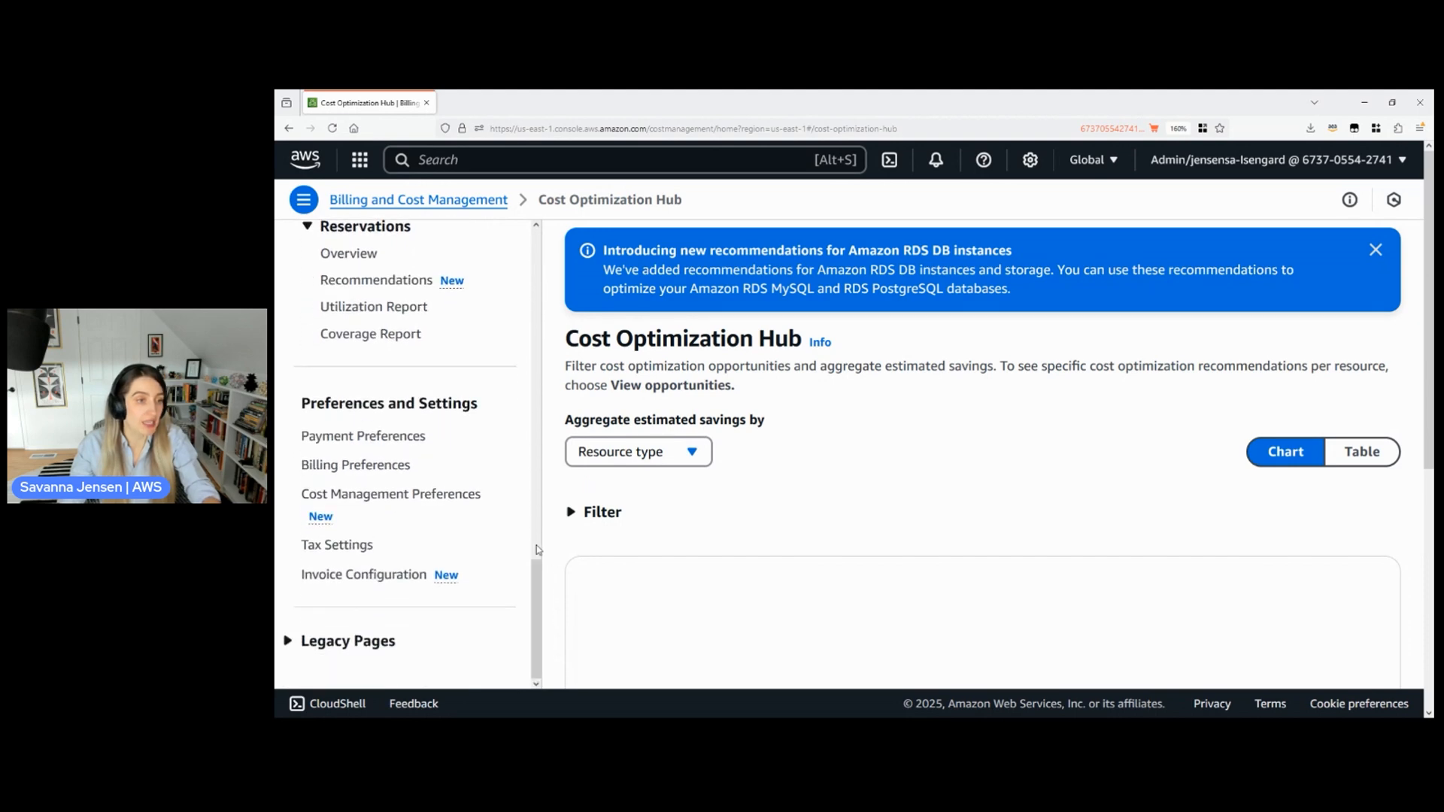
click(405, 502)
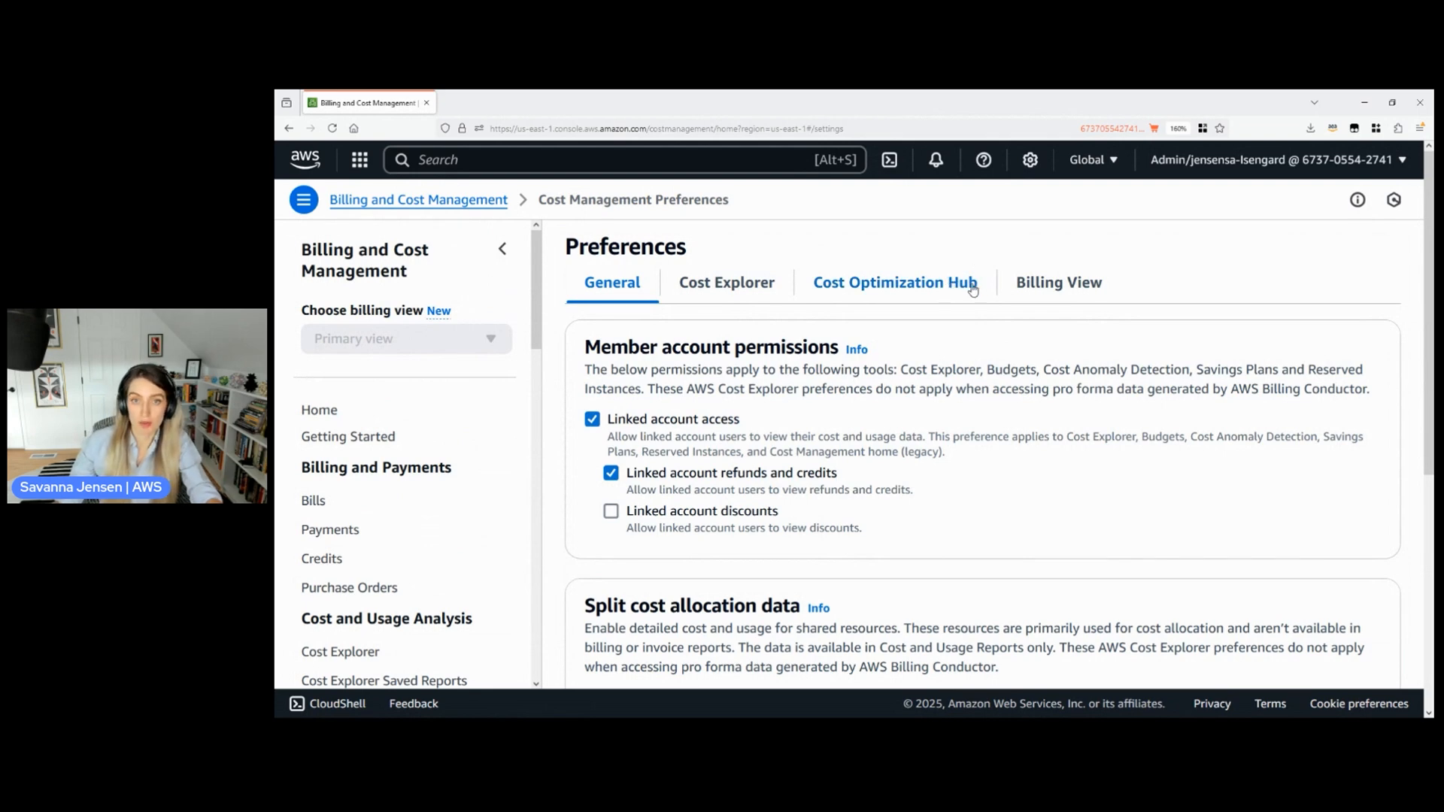
click(972, 293)
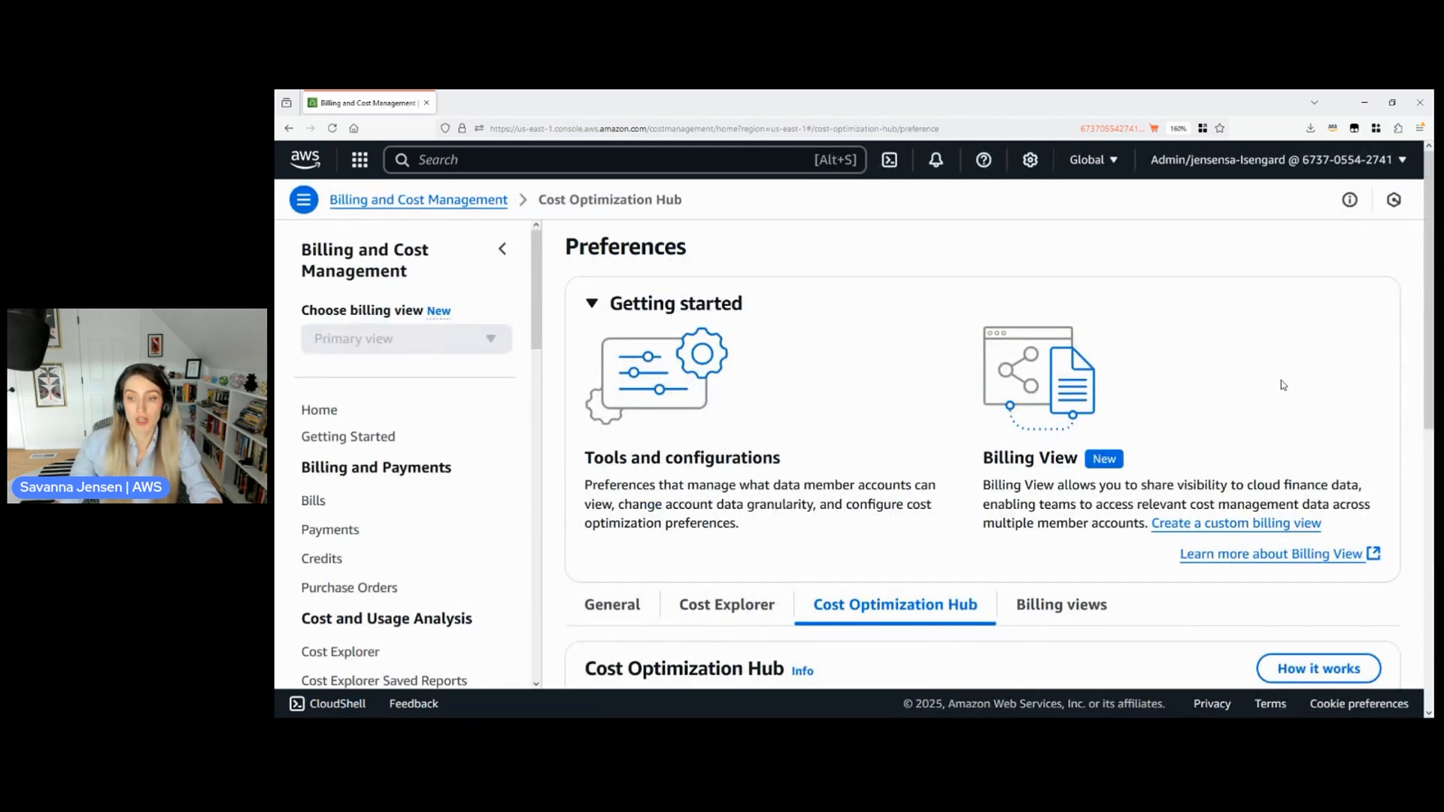
scroll(827, 491, down, 3)
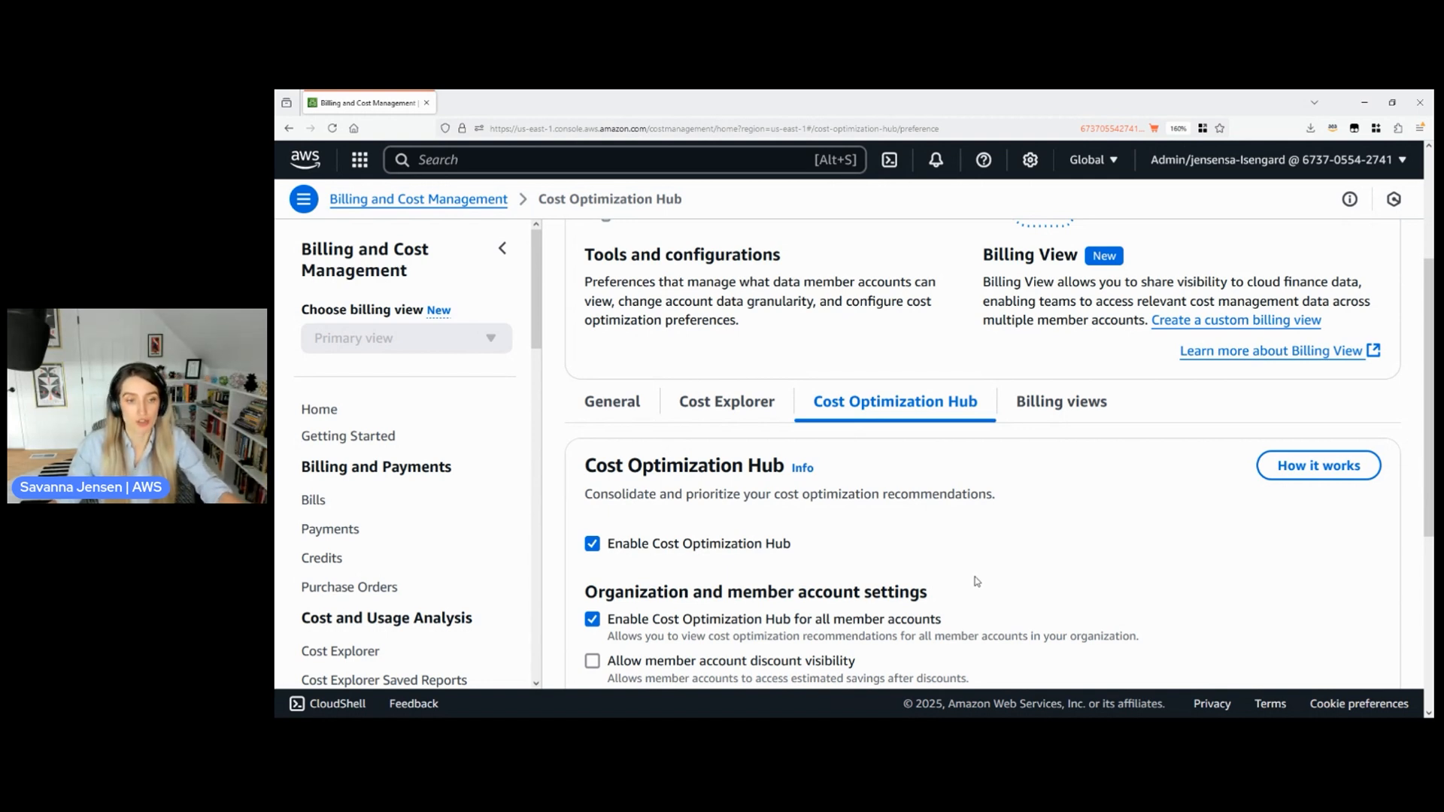
scroll(985, 581, down, 3)
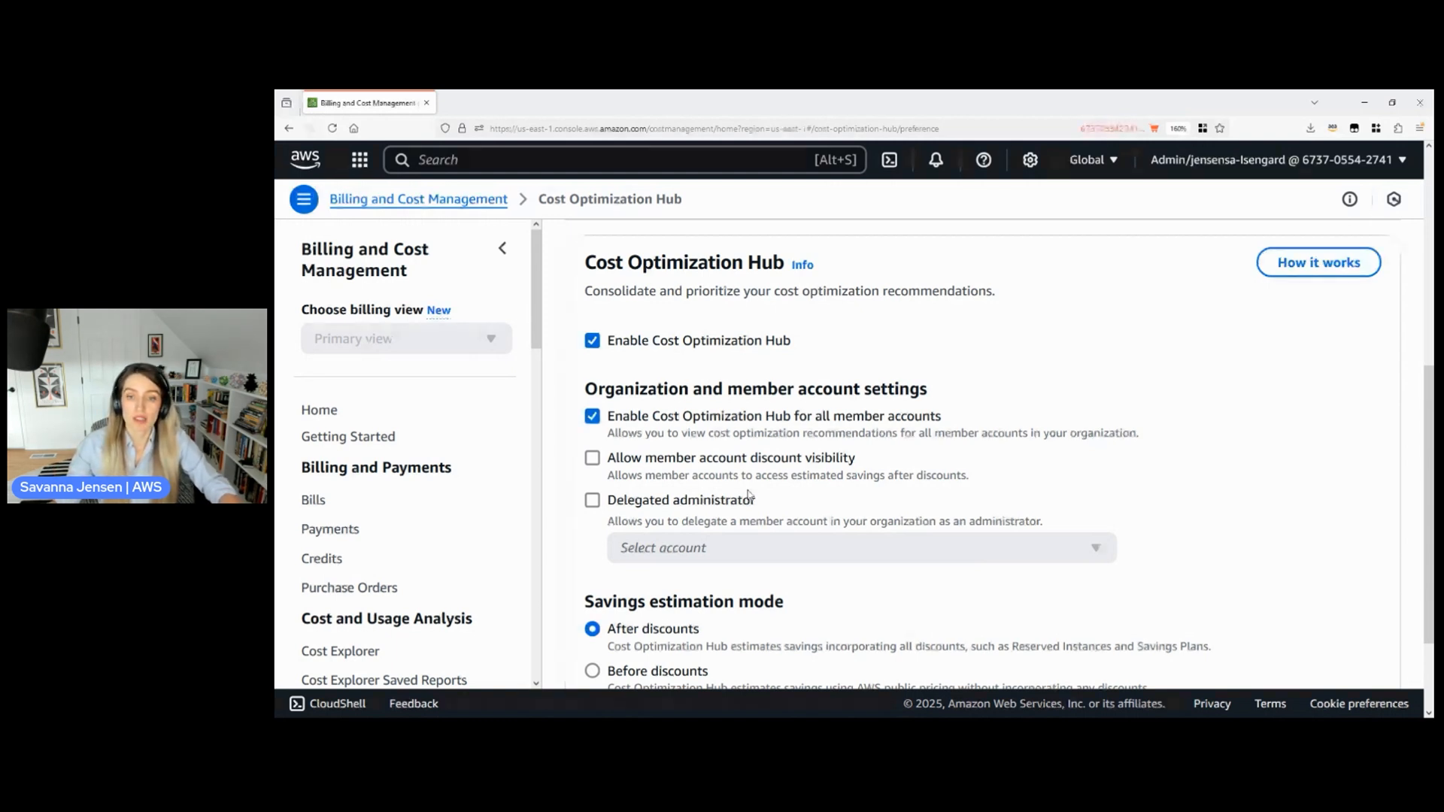
scroll(1107, 570, up, 5)
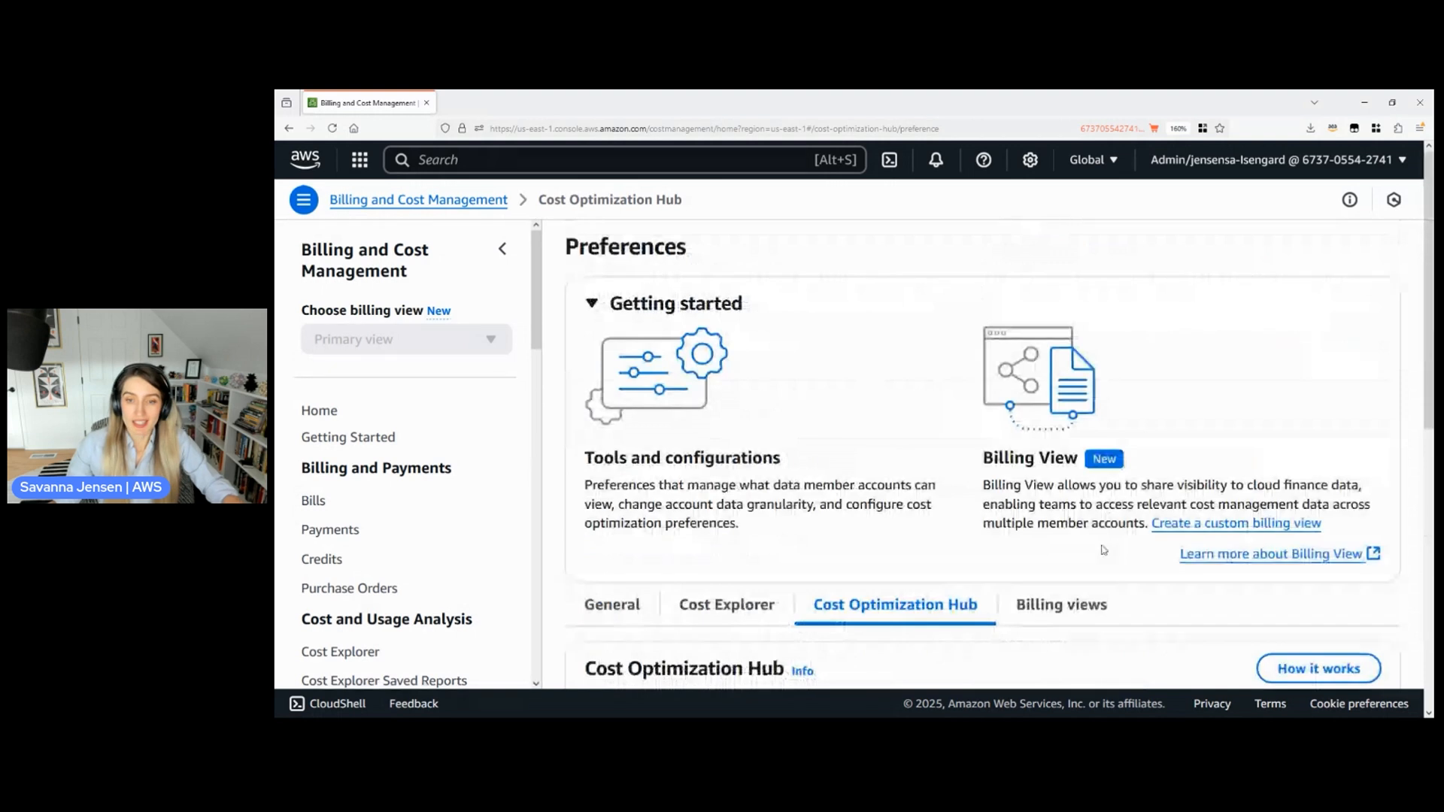
Start creating a new custom billing view from the Billing View preferences
click(1063, 606)
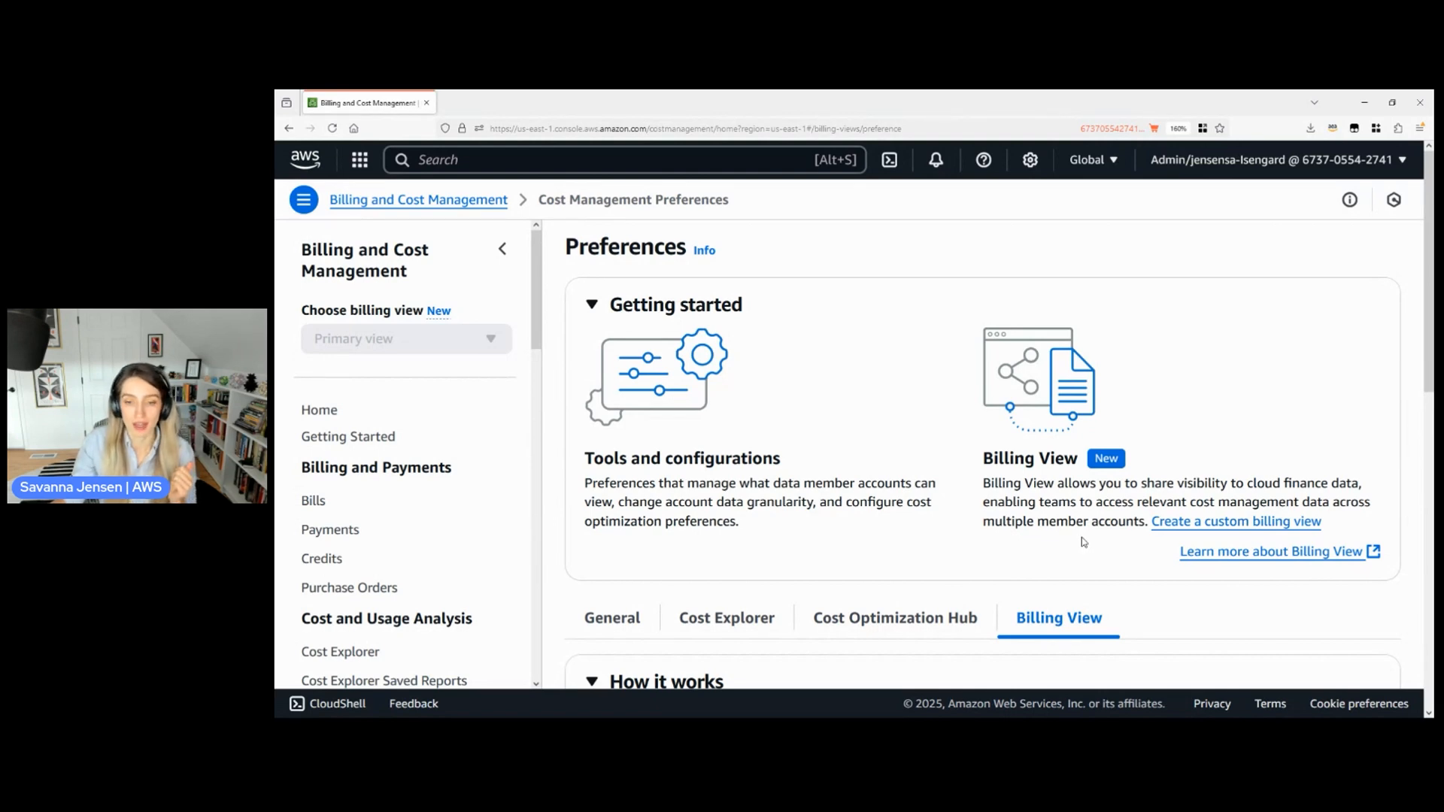
scroll(1096, 547, down, 6)
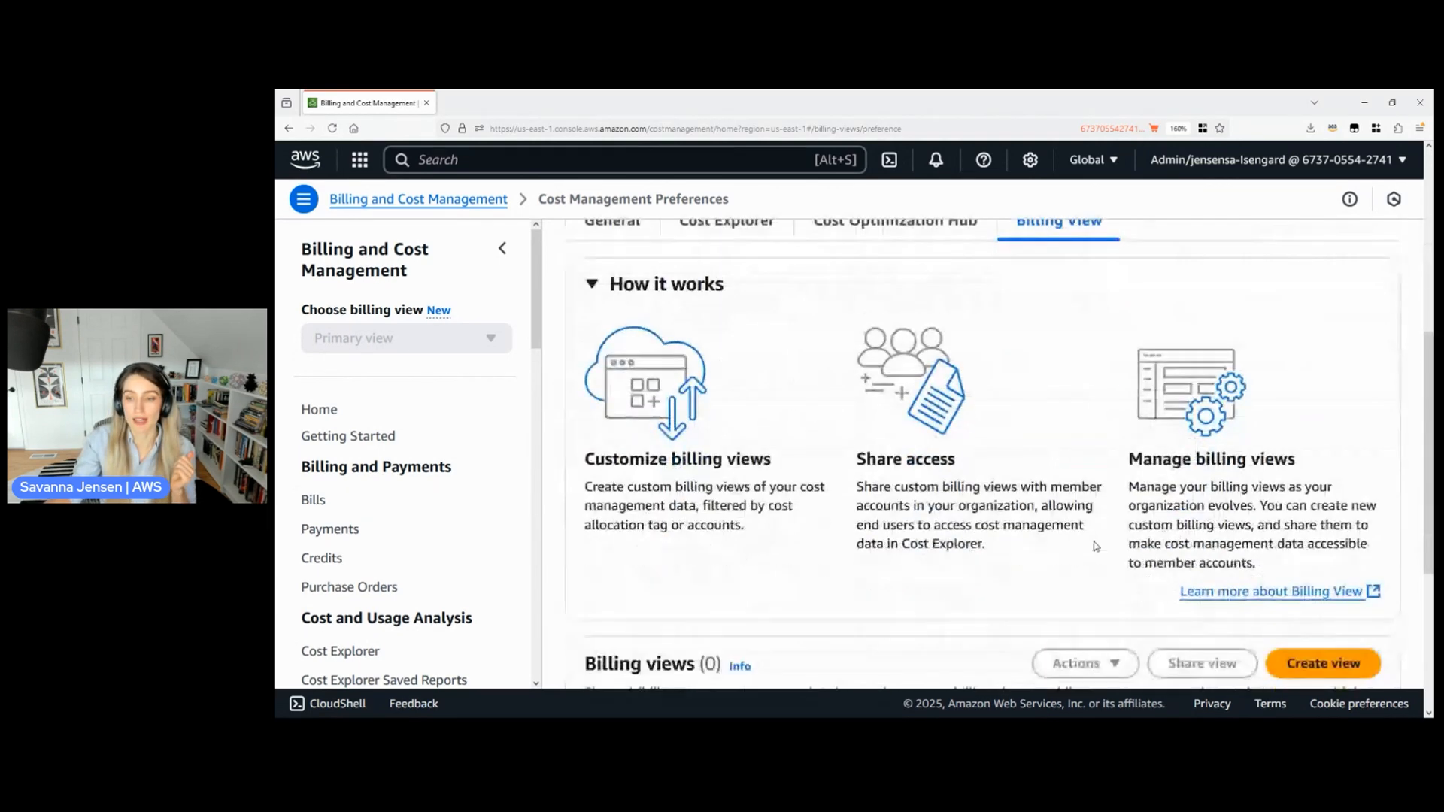
scroll(1105, 513, down, 2)
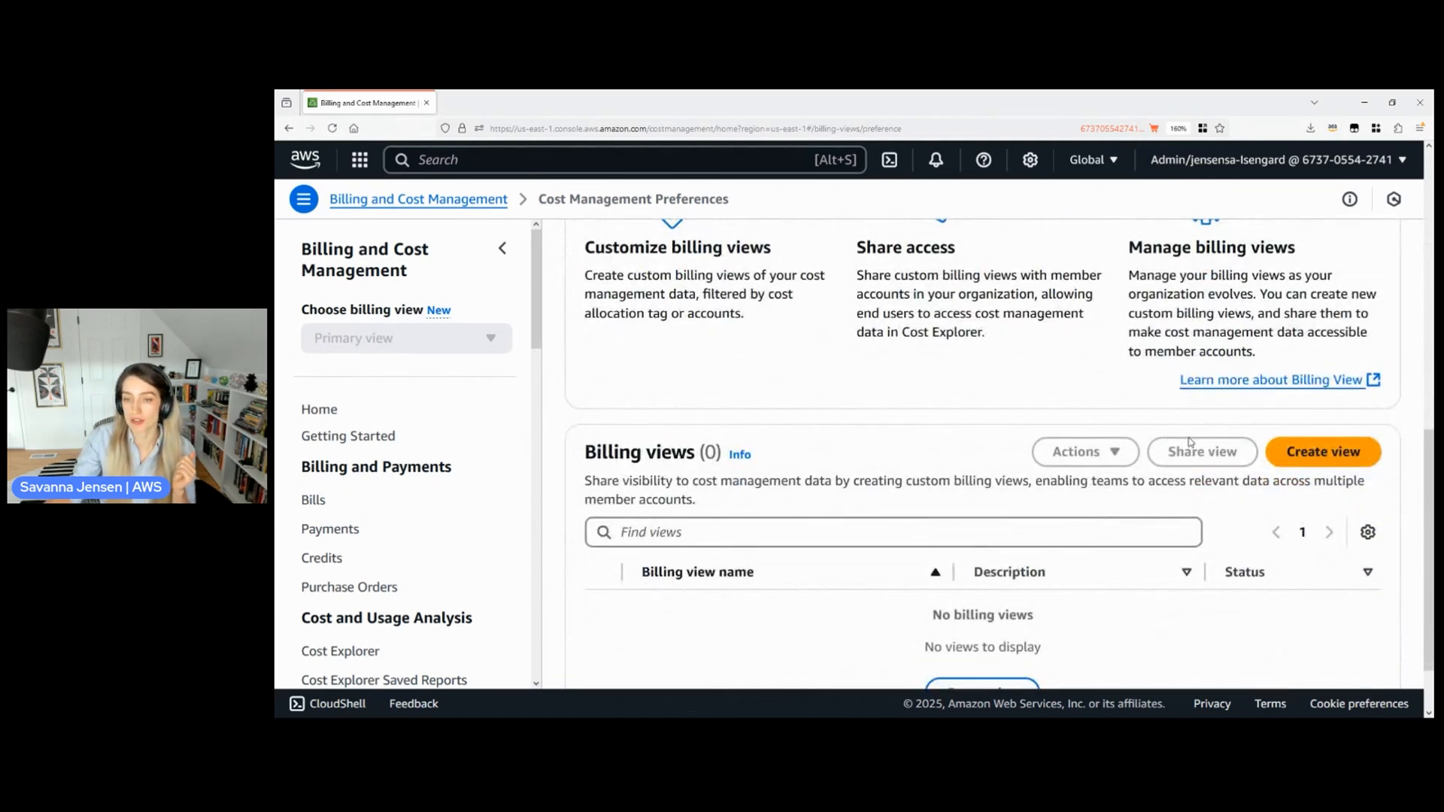
scroll(1192, 444, down, 1)
click(1331, 373)
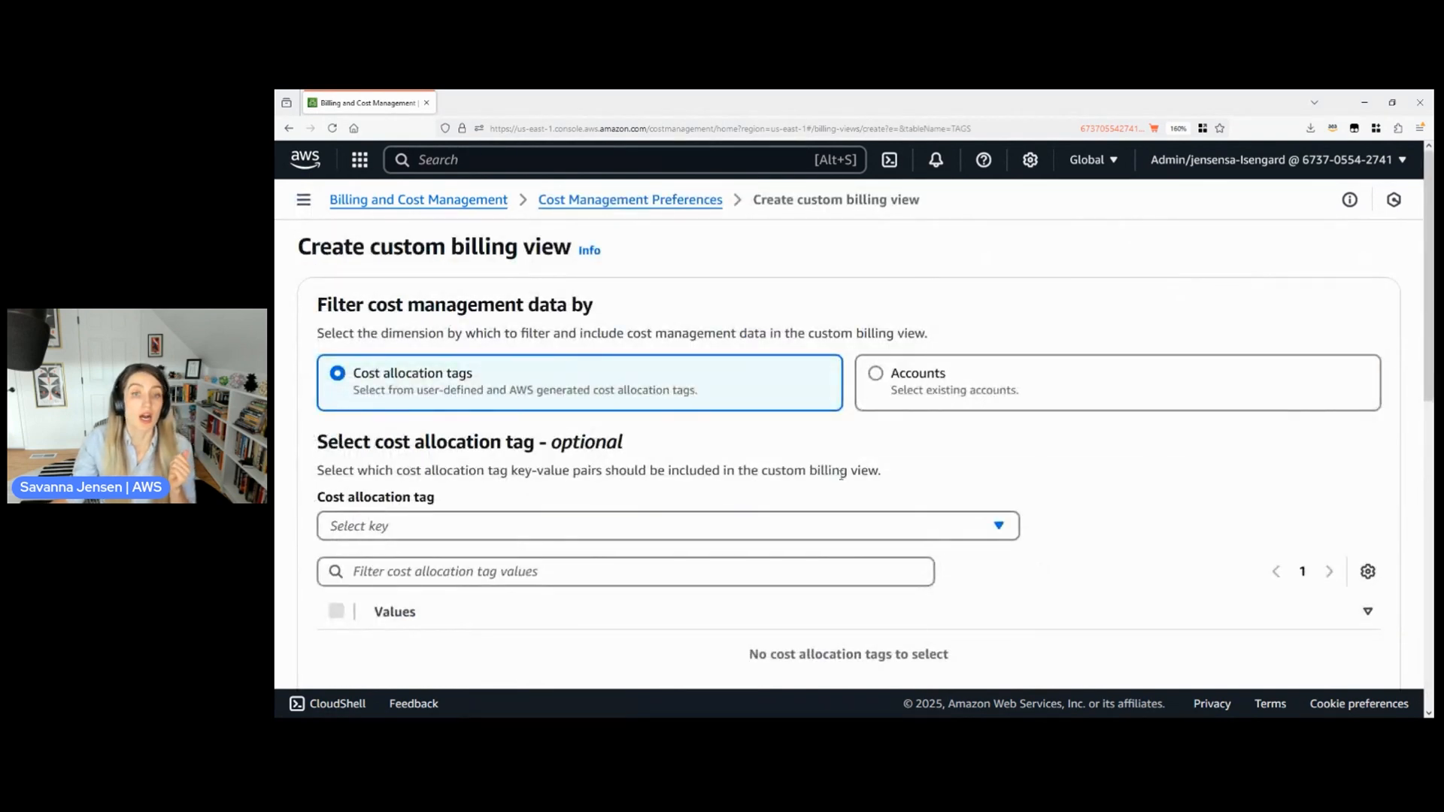
Filter the custom billing view's cost management data by accounts and name the view "All Accounts"
click(924, 389)
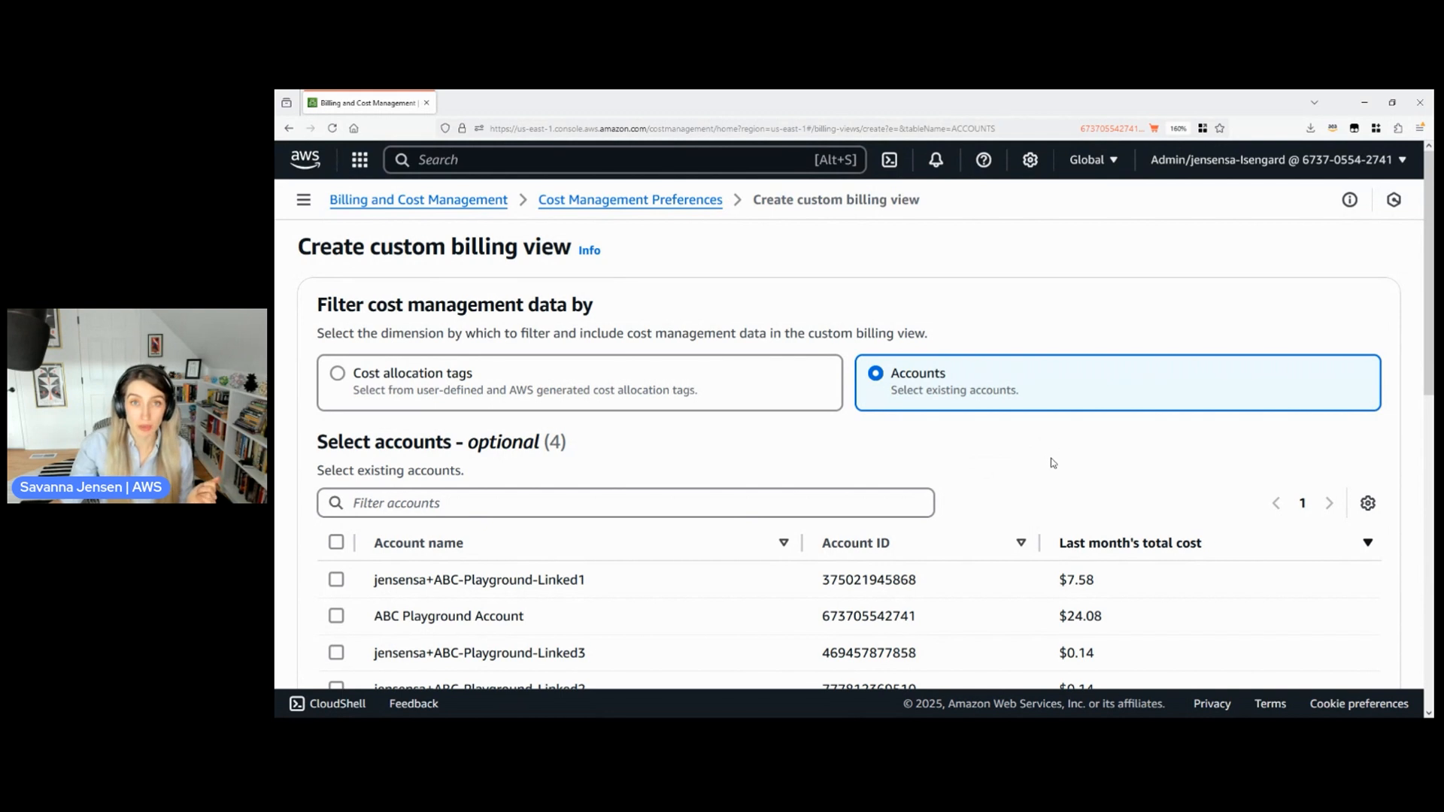
scroll(1052, 461, down, 5)
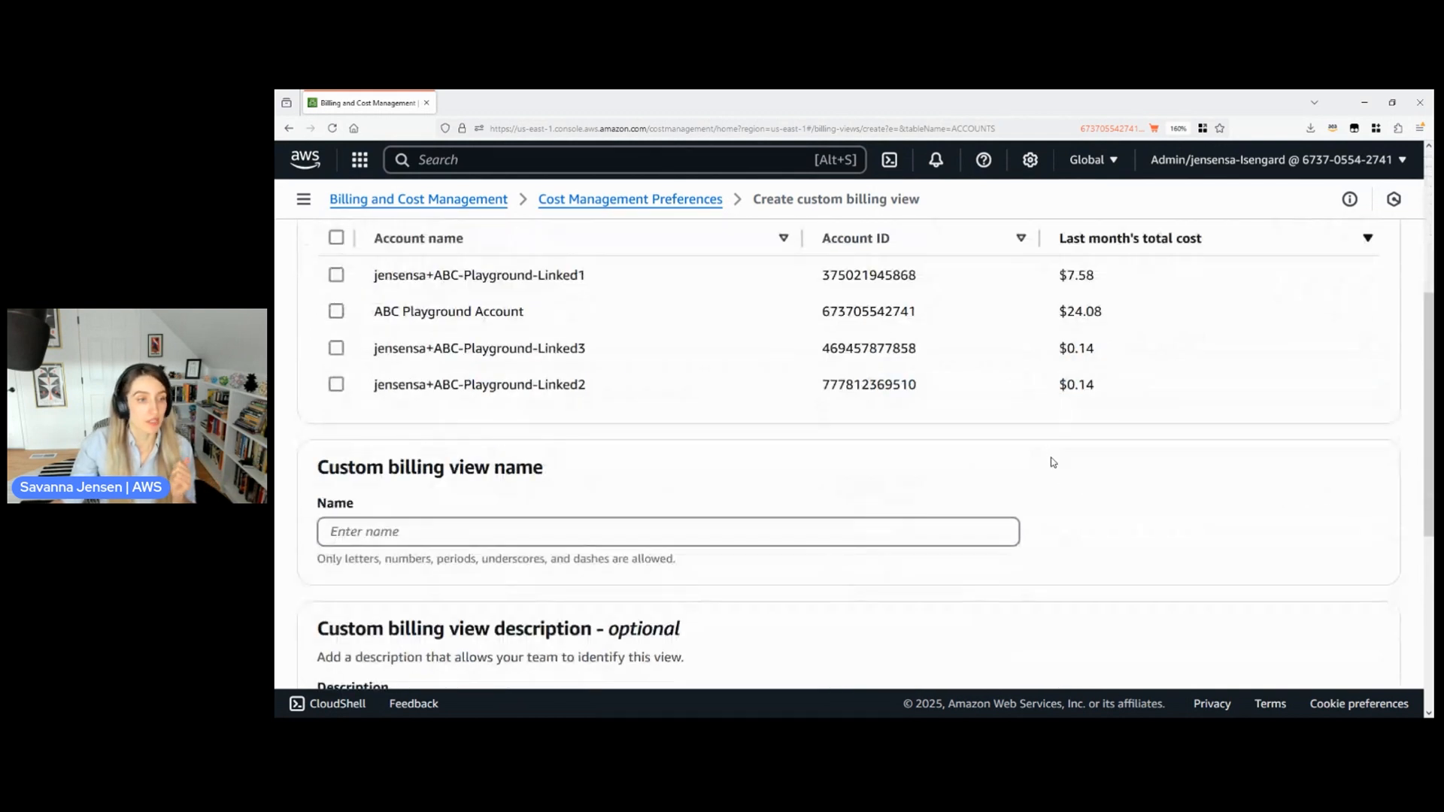
click(750, 522)
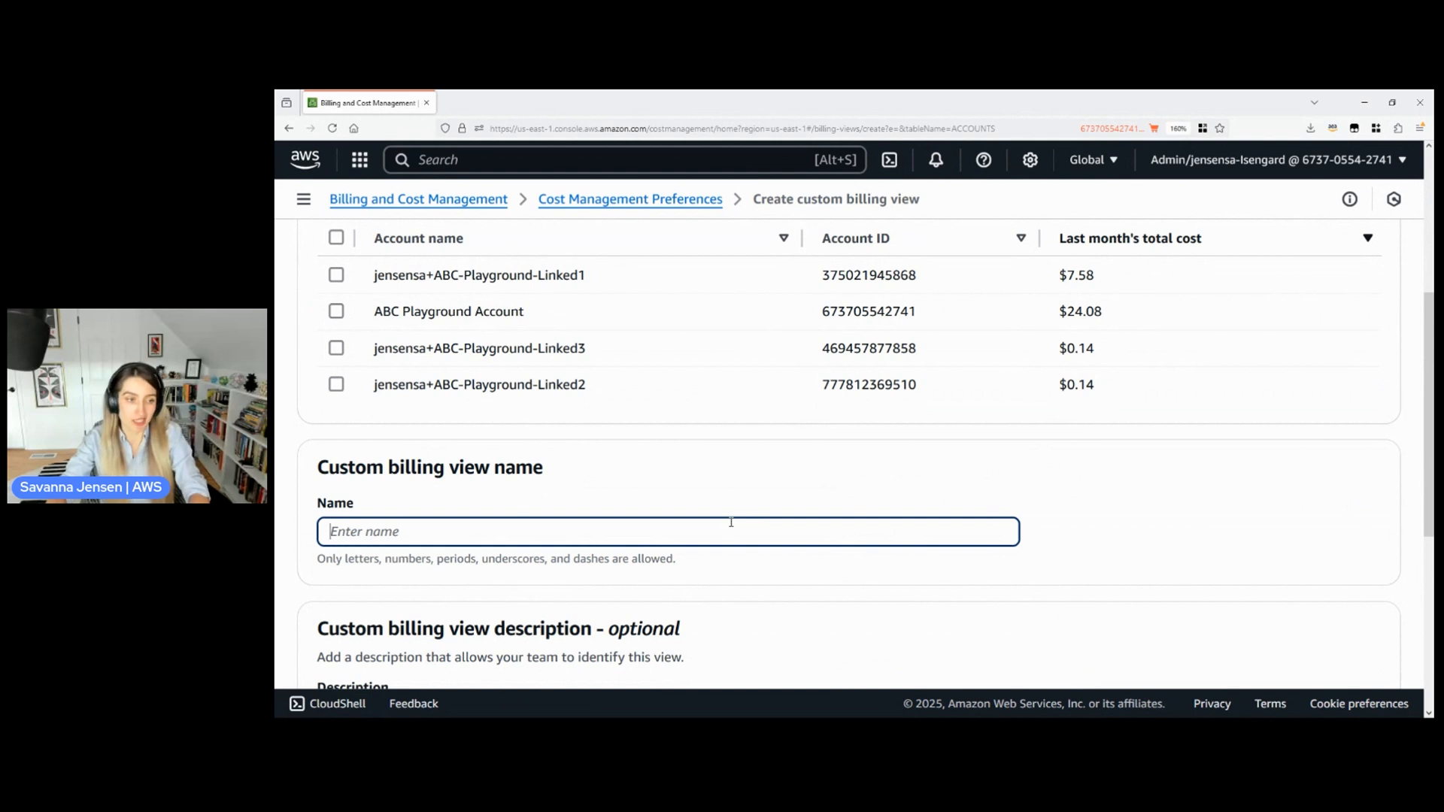
text(All Accounts)
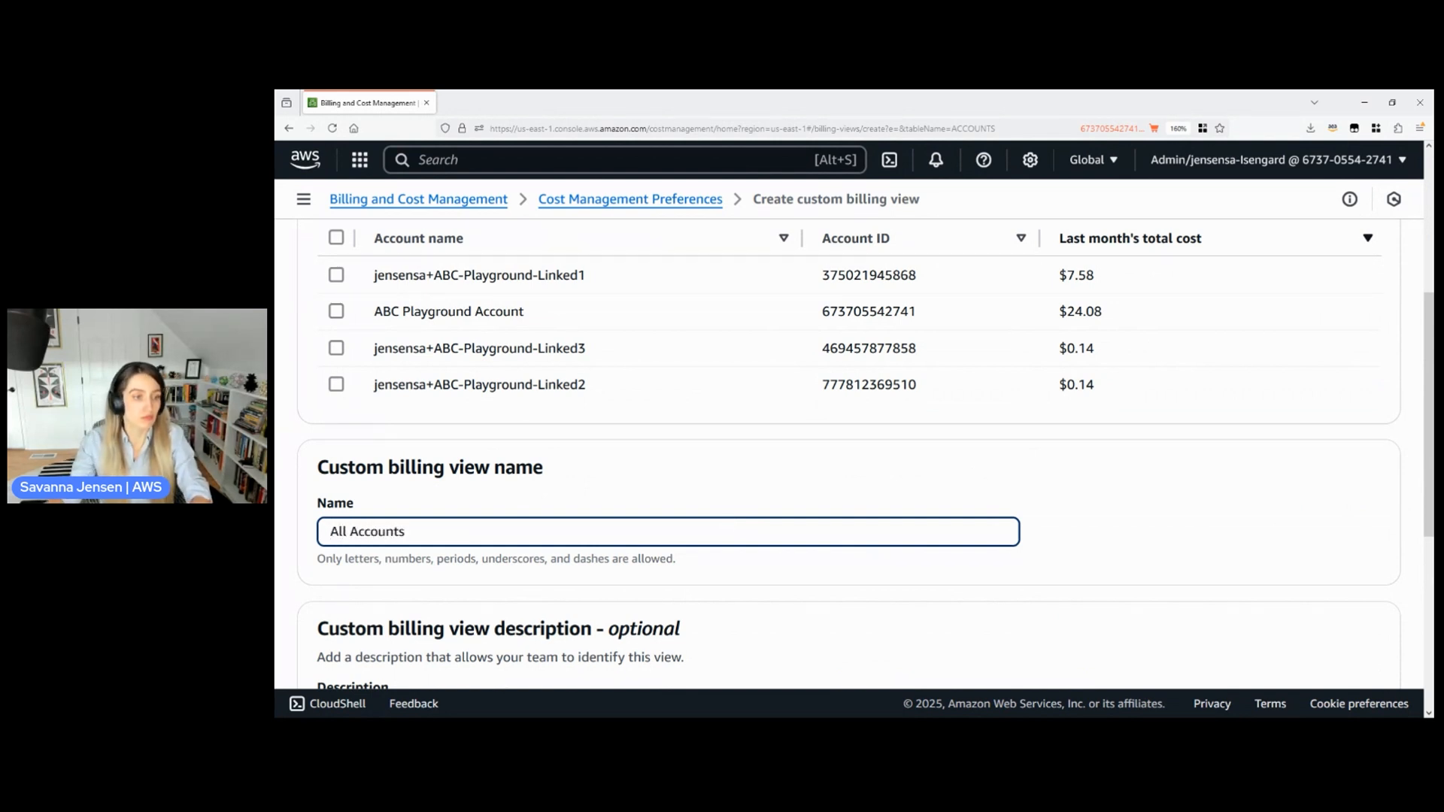
scroll(739, 535, down, 3)
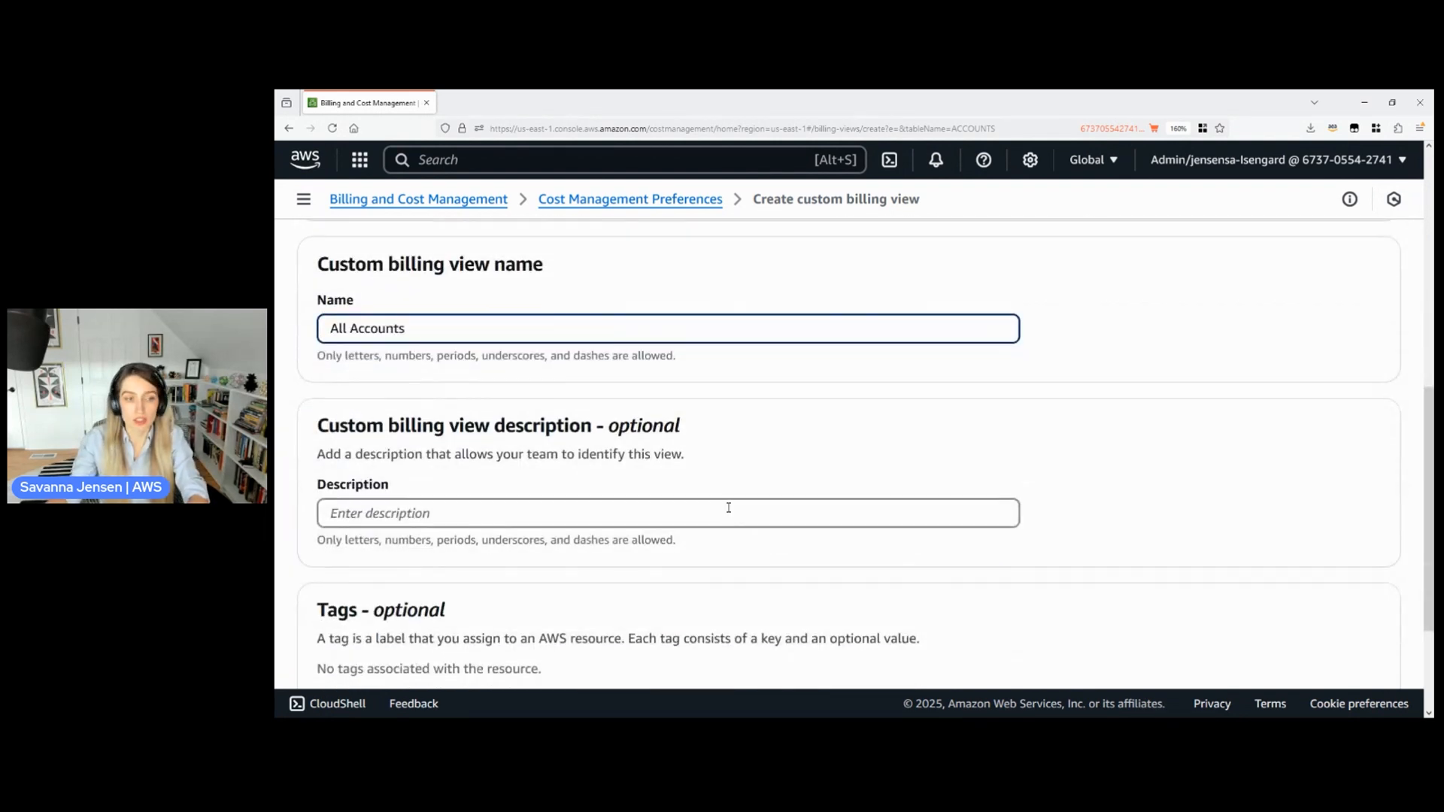
Add the description "This view includes all accounts" and create the custom billing view
click(729, 508)
text(This vi)
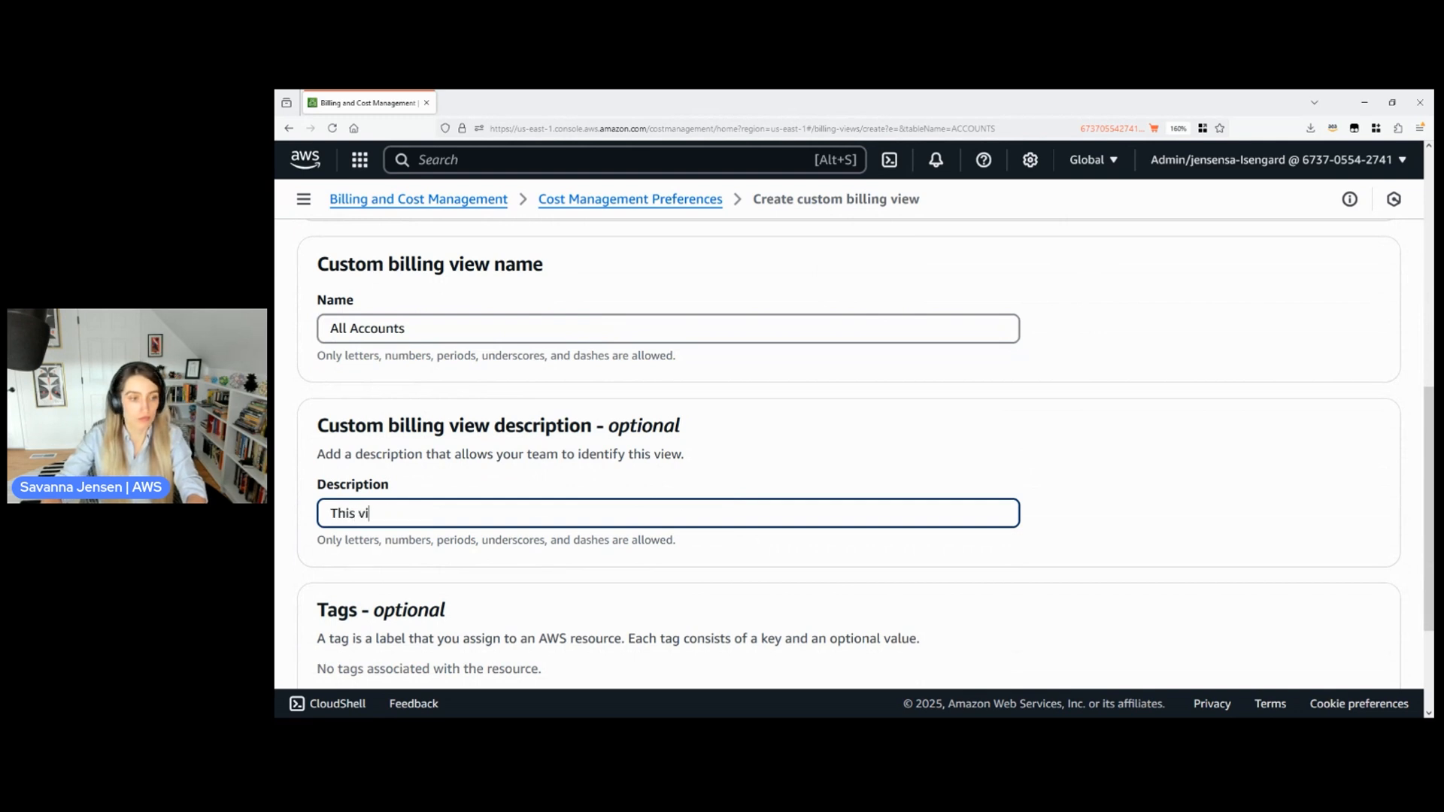
text(ew includes all accounts)
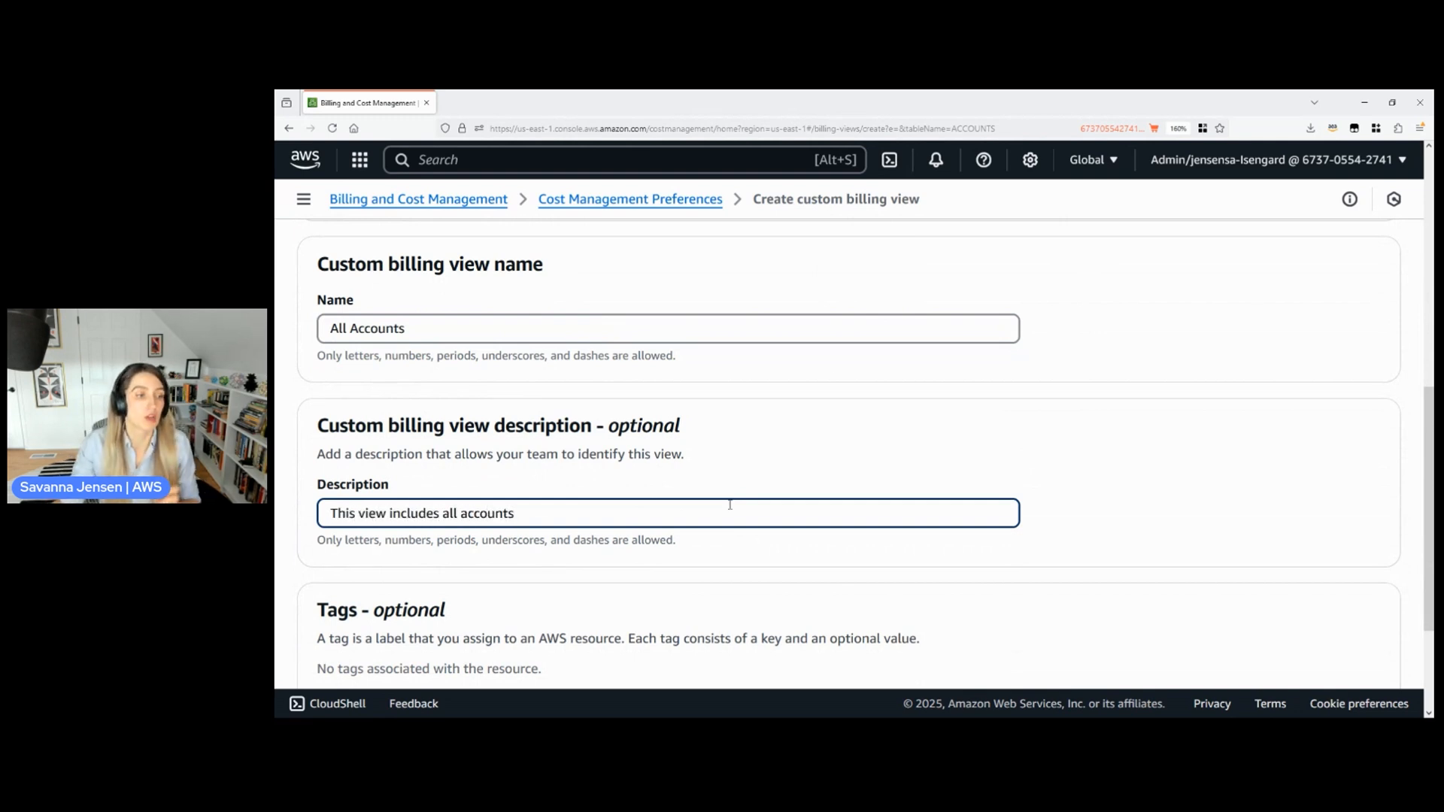
scroll(951, 332, down, 3)
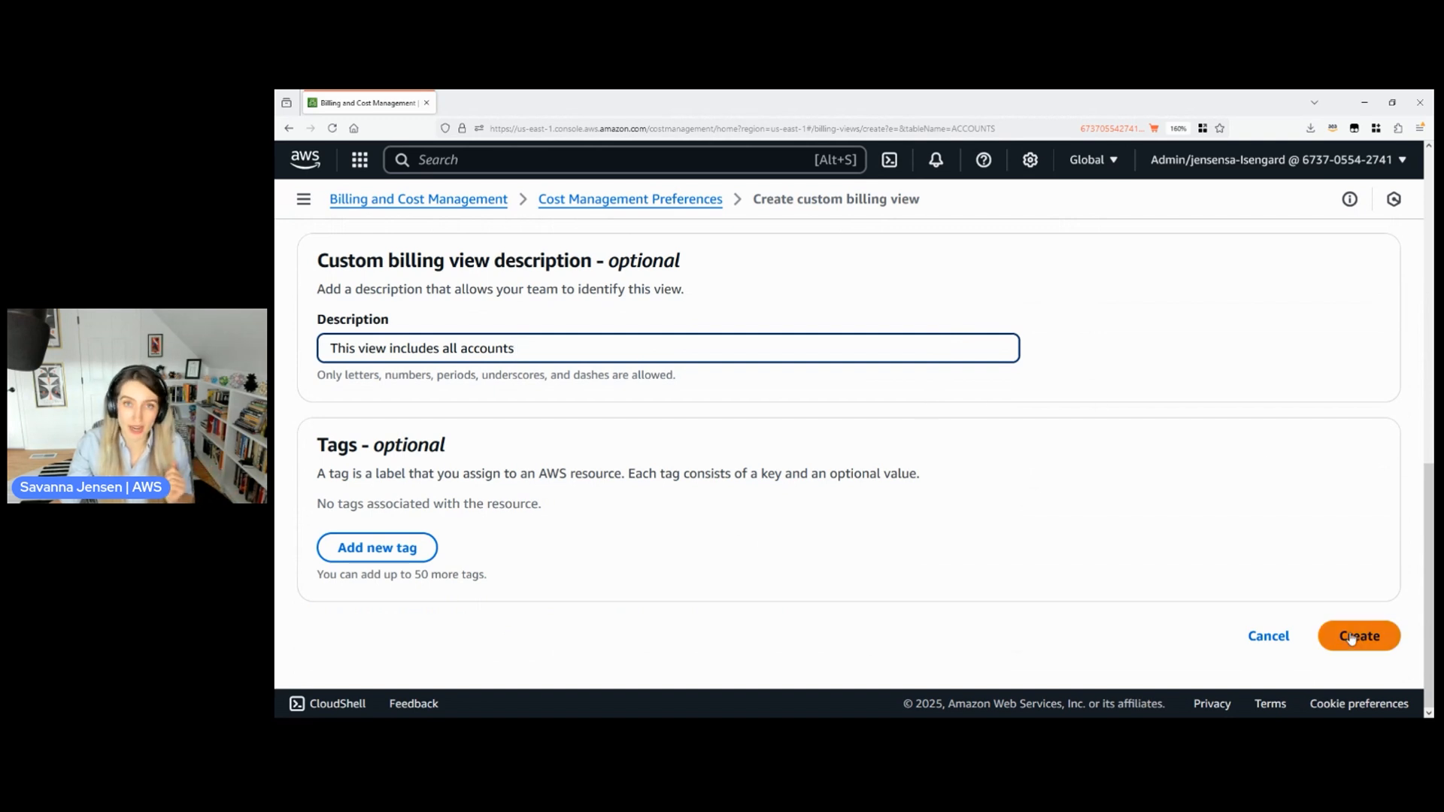
click(1379, 644)
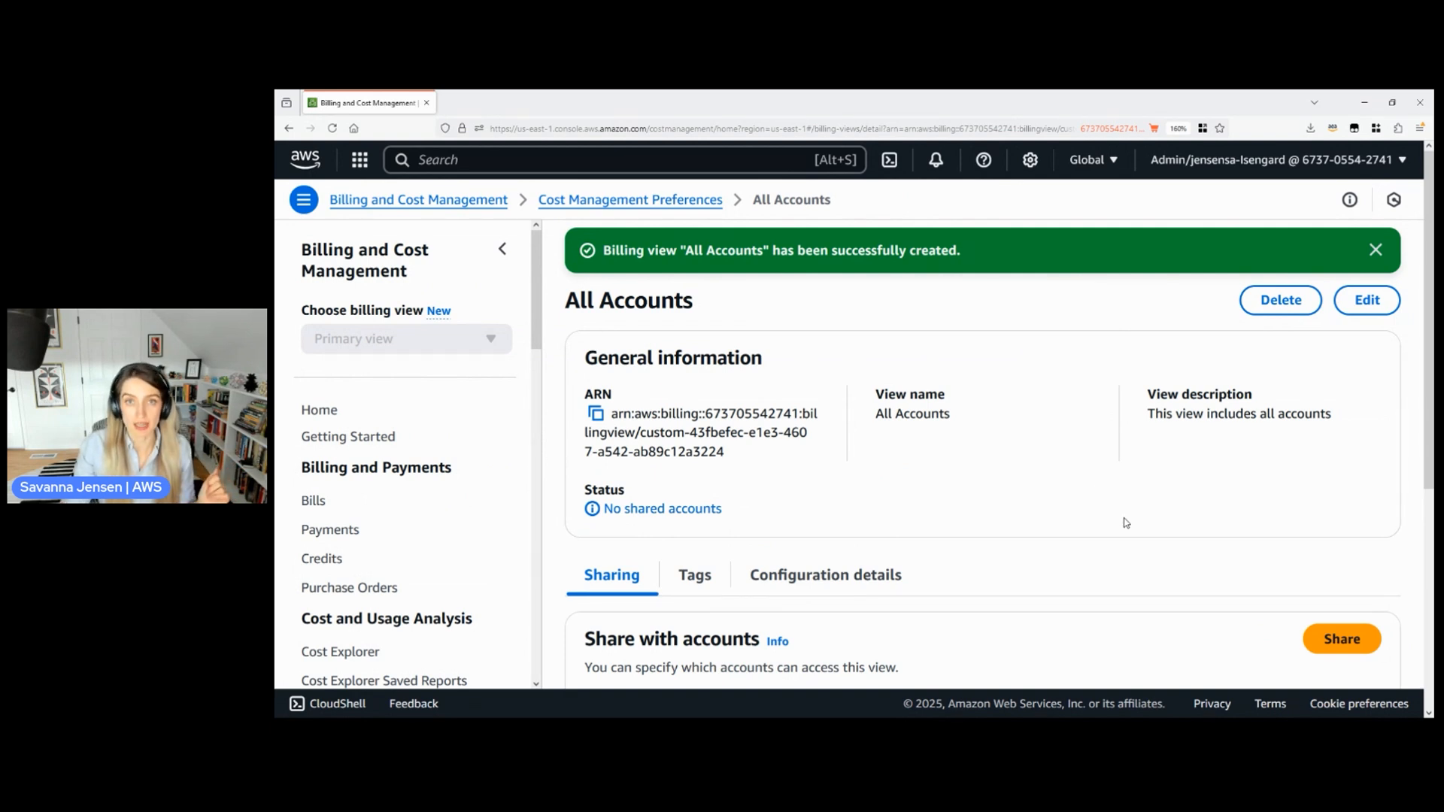
Open the sharing setup for the All Accounts billing view and review its managed permissions, account selection and optional tags
scroll(1126, 524, down, 3)
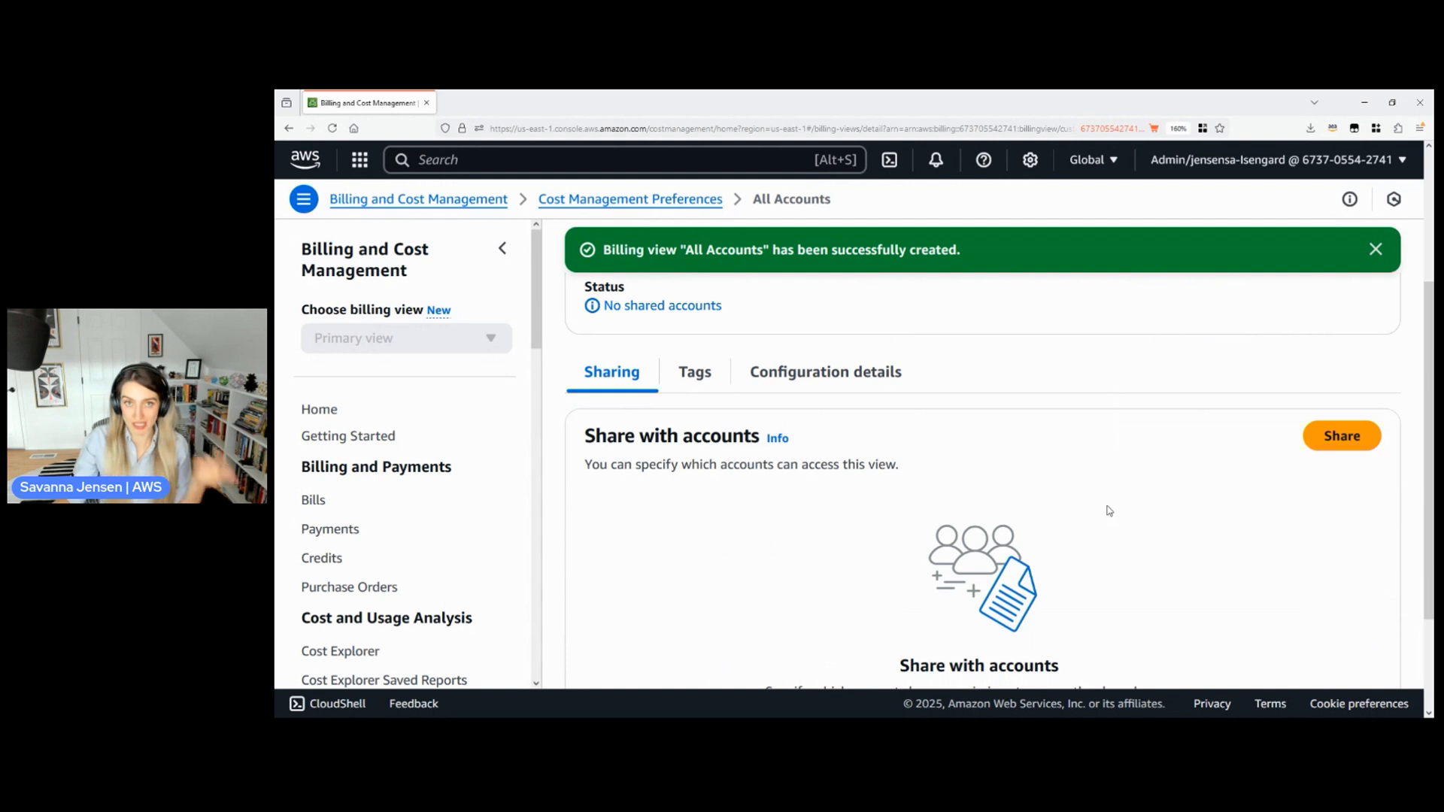
click(1370, 438)
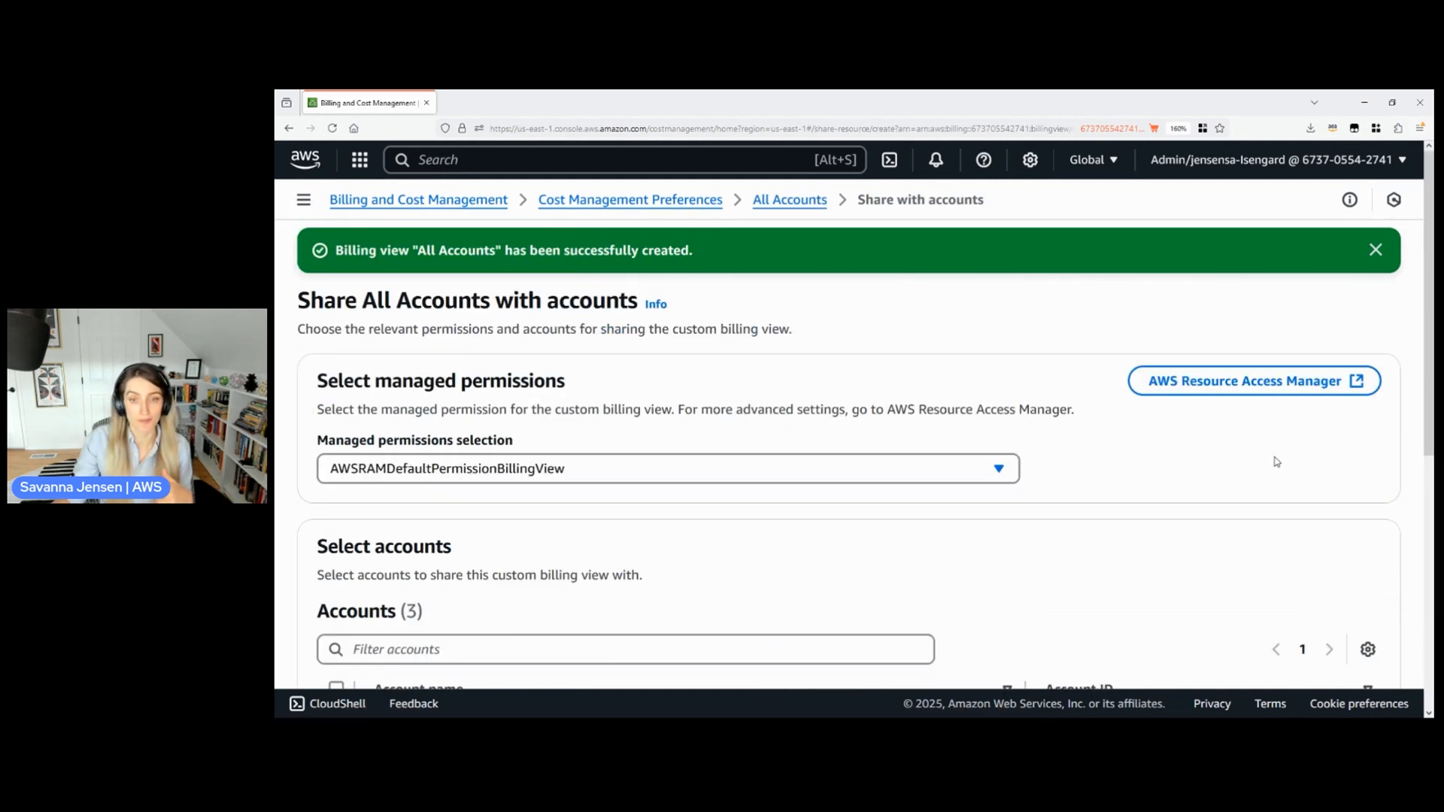
click(951, 480)
click(948, 536)
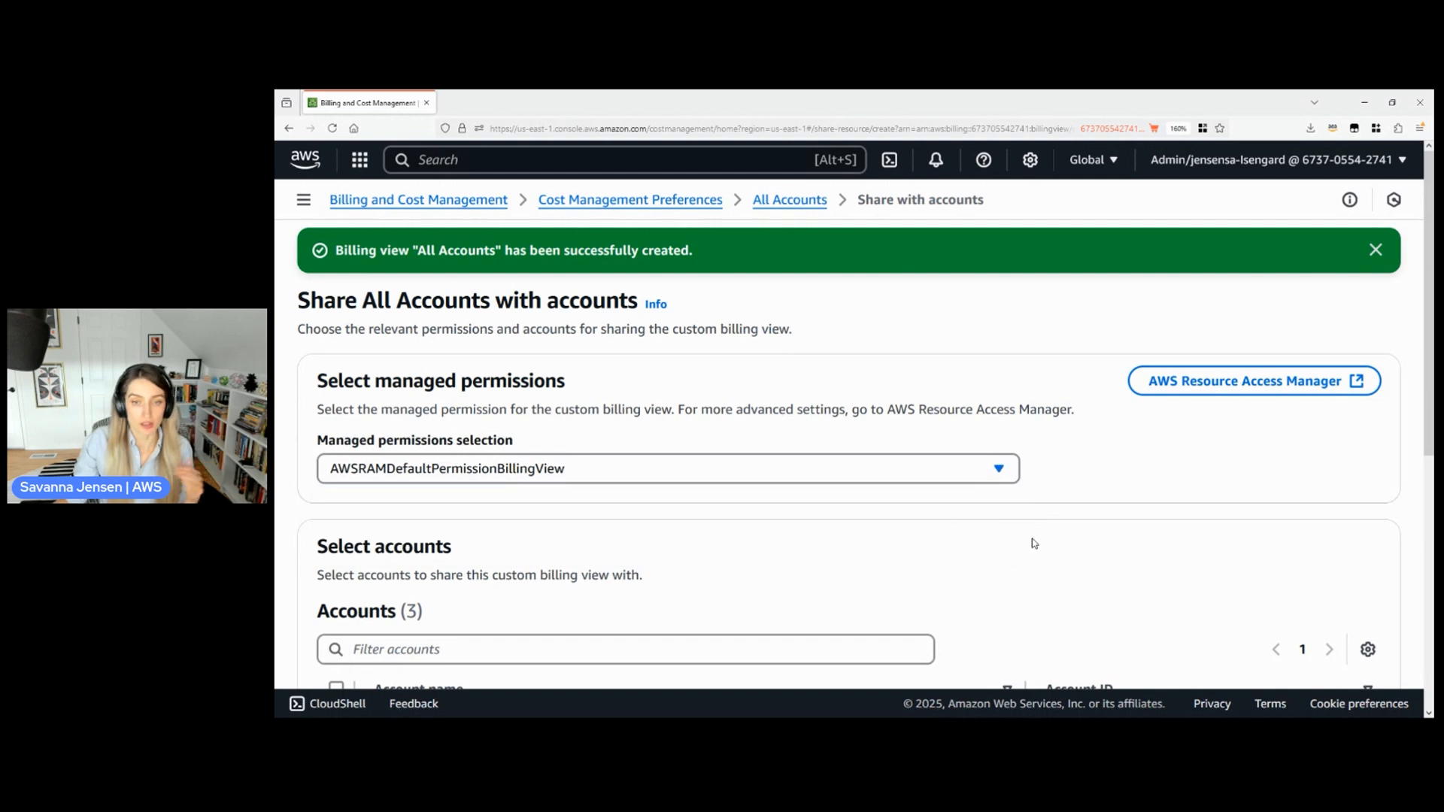
scroll(1170, 486, down, 3)
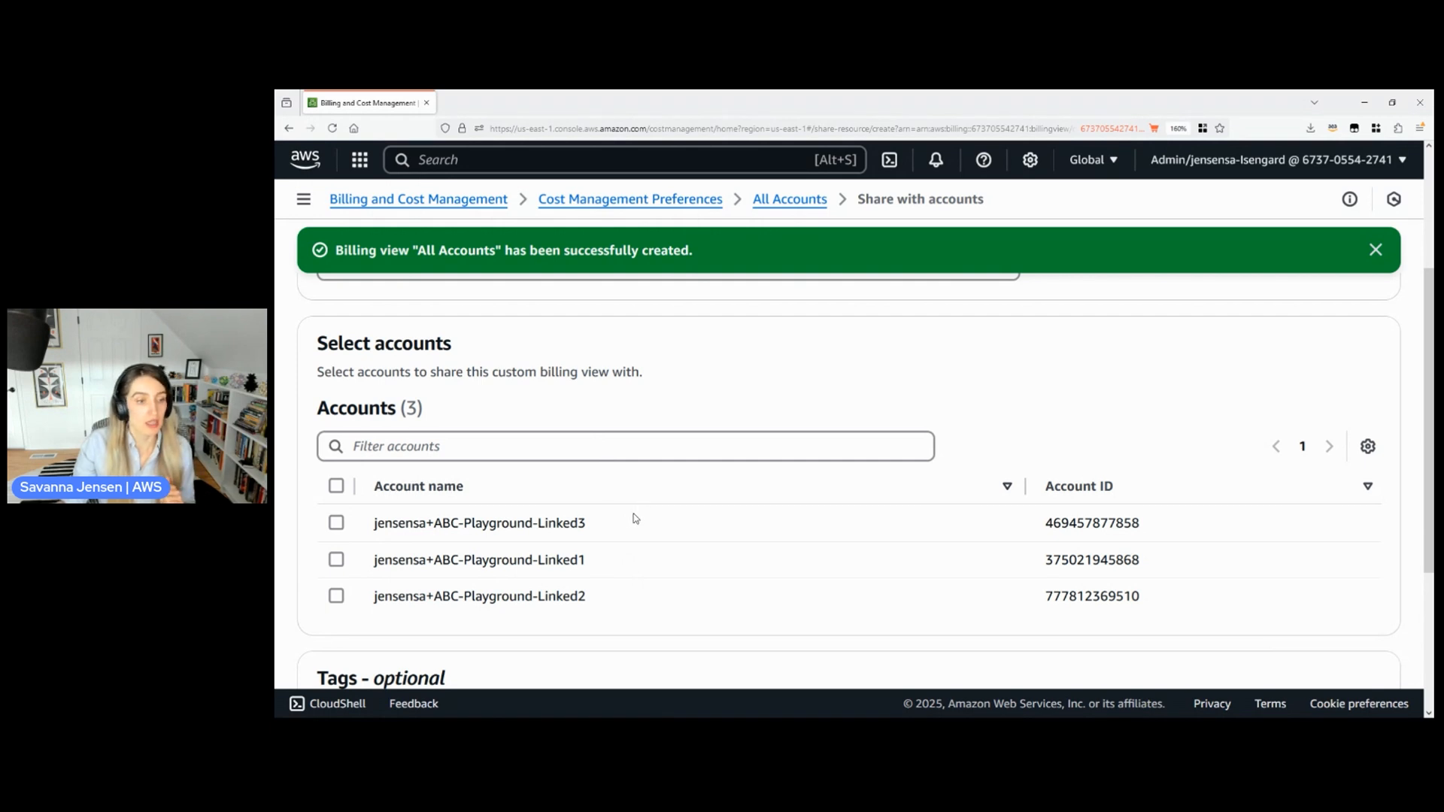
scroll(636, 519, down, 3)
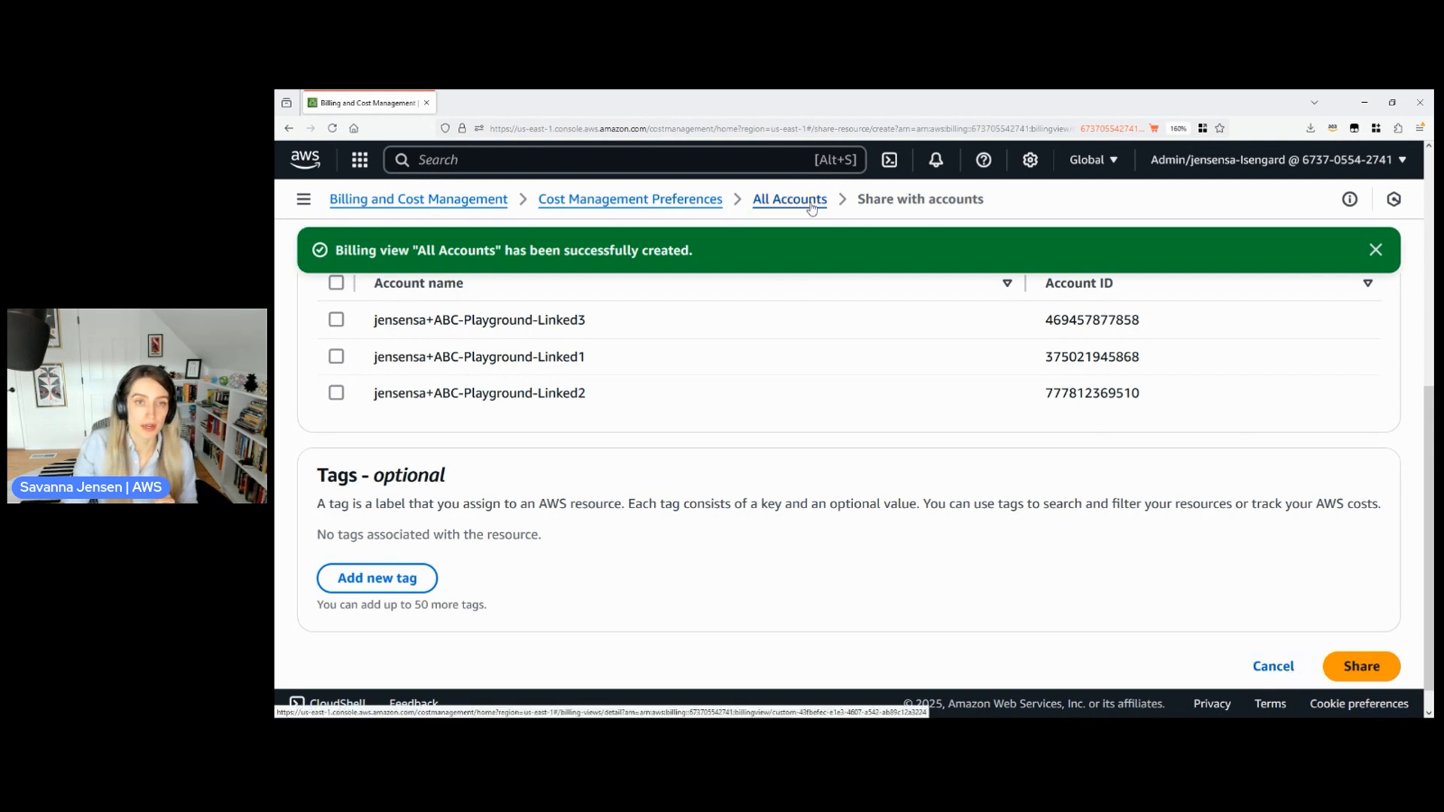
Return to the All Accounts billing view's details without sharing it and review its general information and sharing section
click(759, 209)
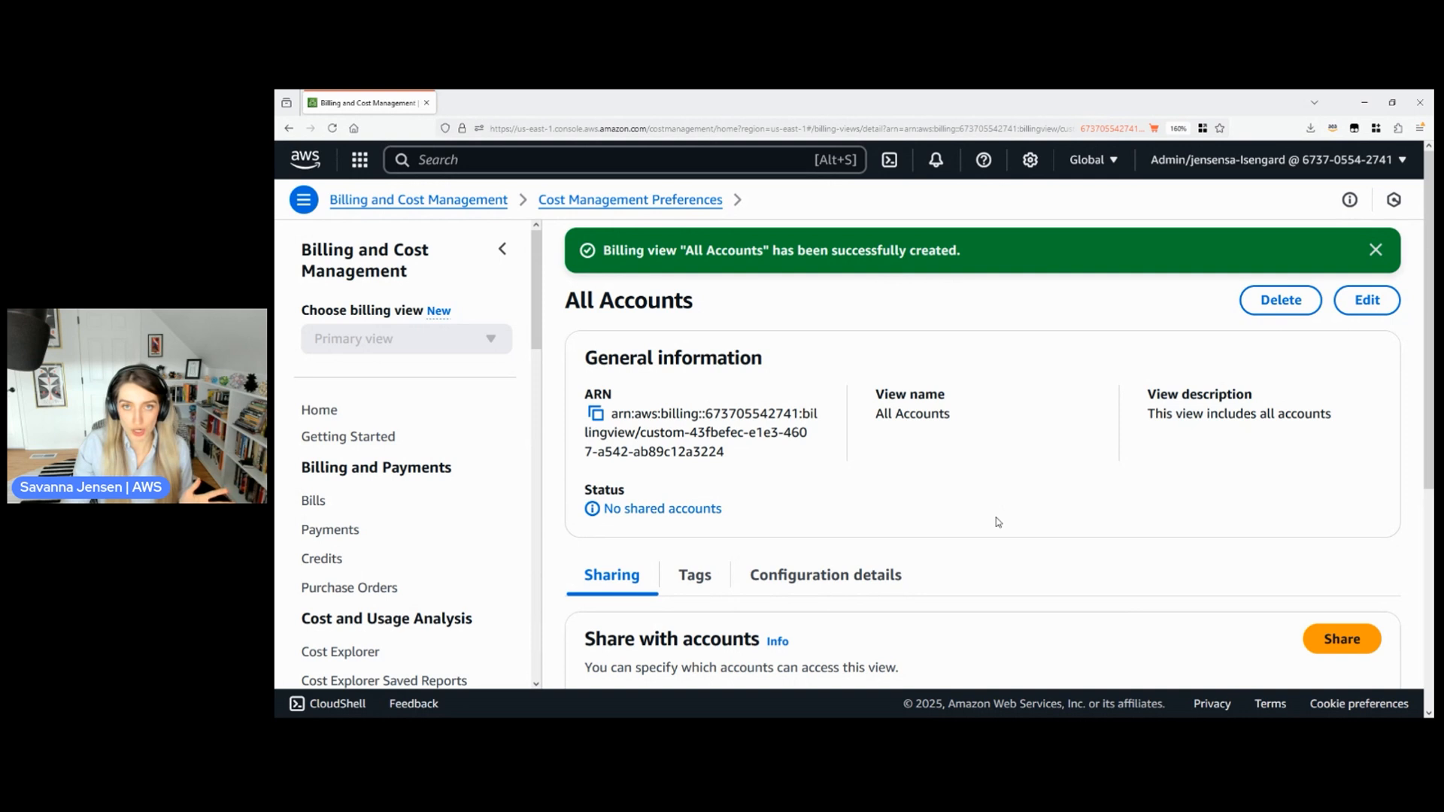
scroll(1145, 555, down, 2)
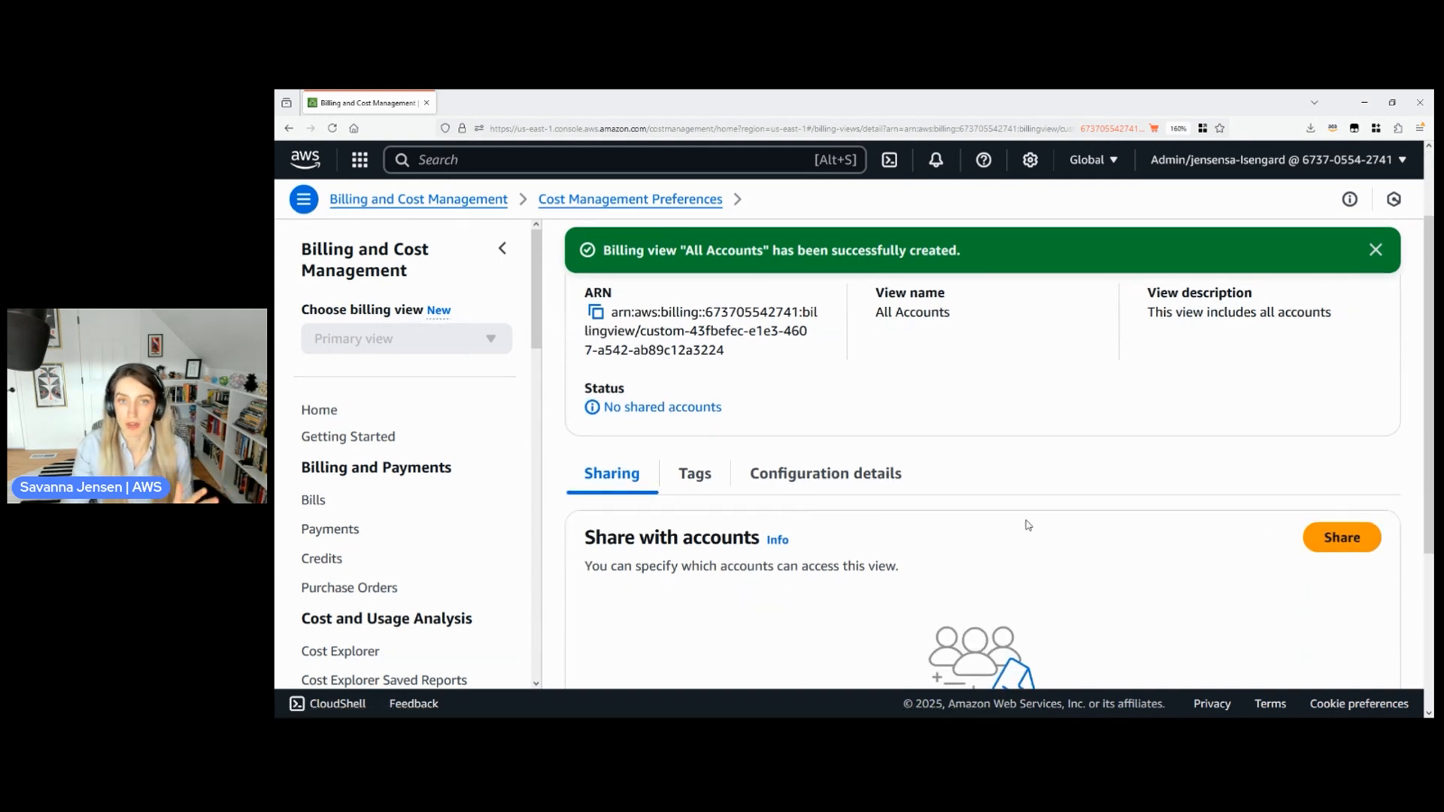
scroll(1083, 535, up, 2)
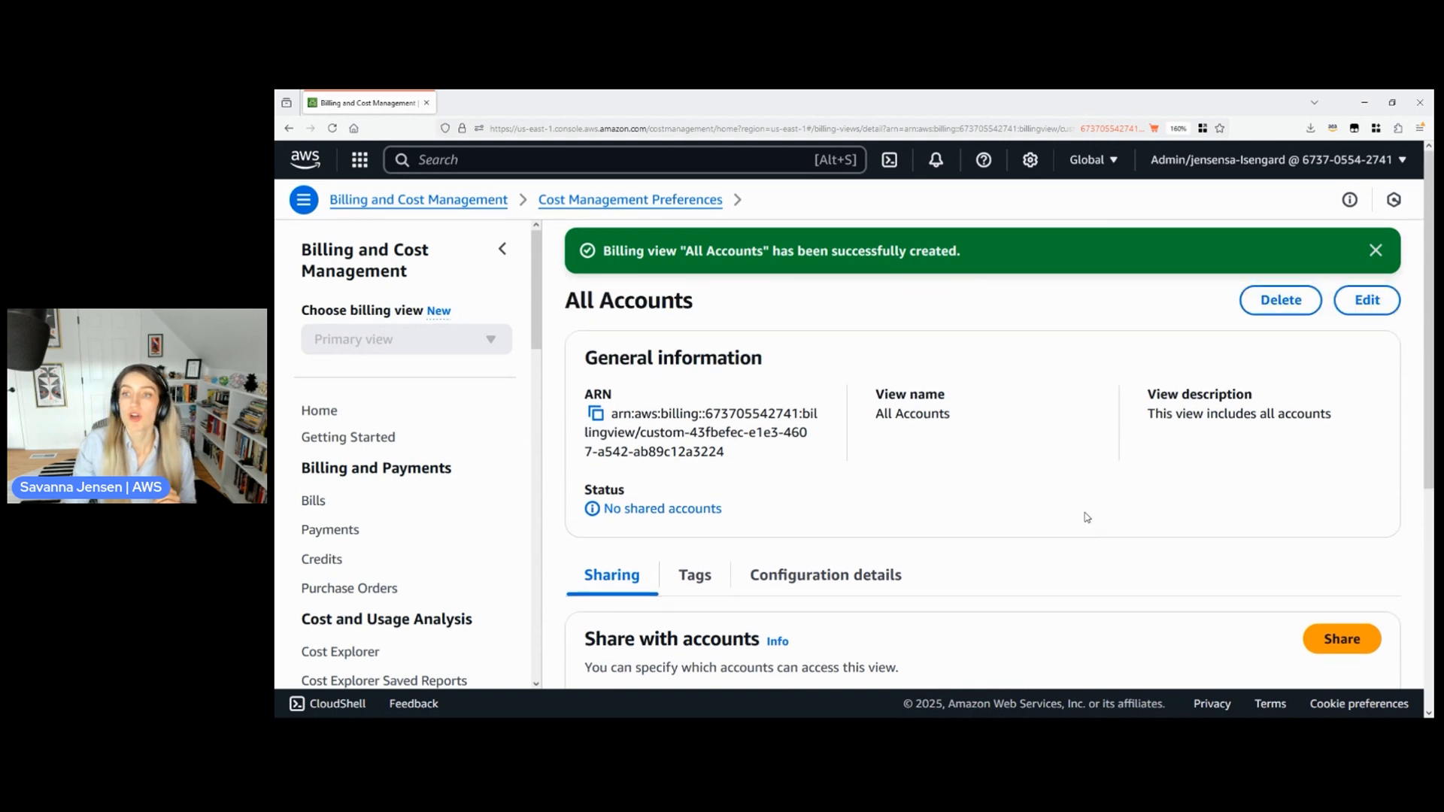